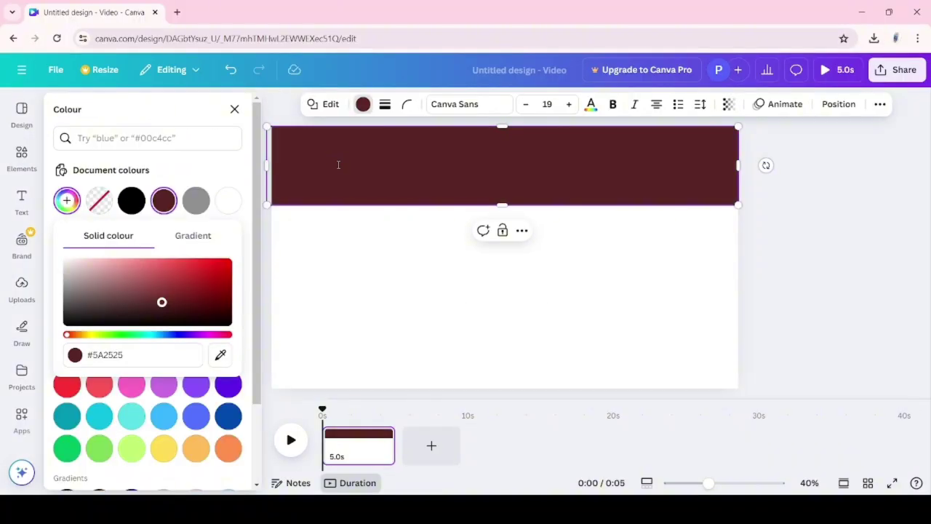
Copy the maroon #5A2525 band to the bottom of the page
{"action": "left_click", "coordinate": [502, 246]}
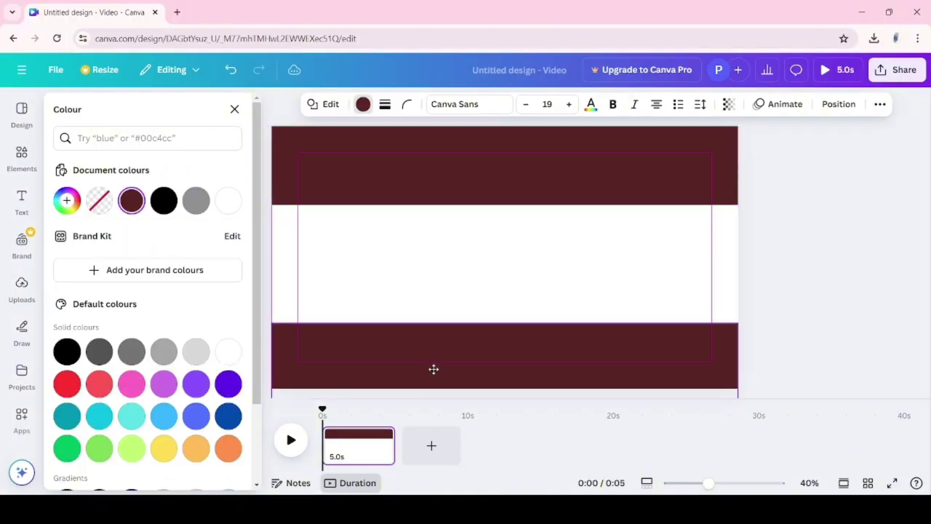
Make the middle band's gradient radial and place the first and white cake photos at left
{"action": "left_click", "coordinate": [184, 343]}
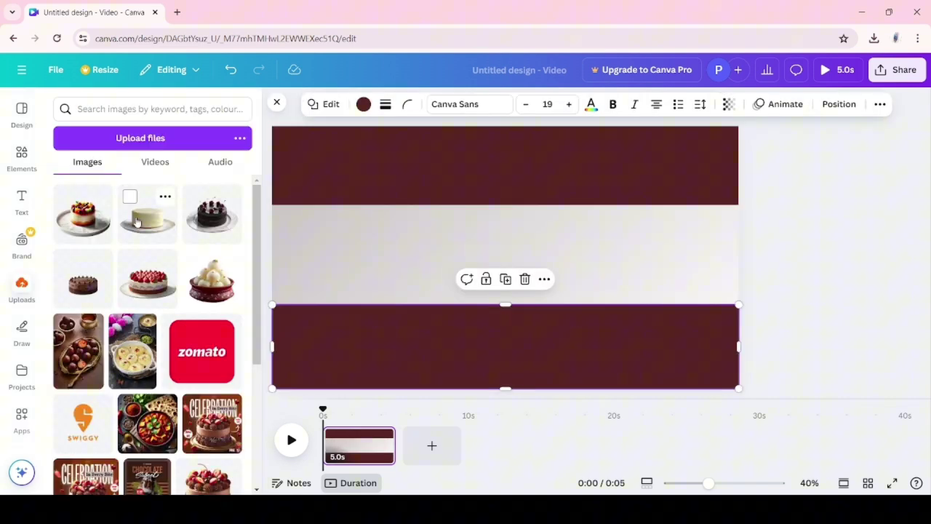
{"action": "left_click_drag", "start_coordinate": [527, 303], "coordinate": [343, 283]}
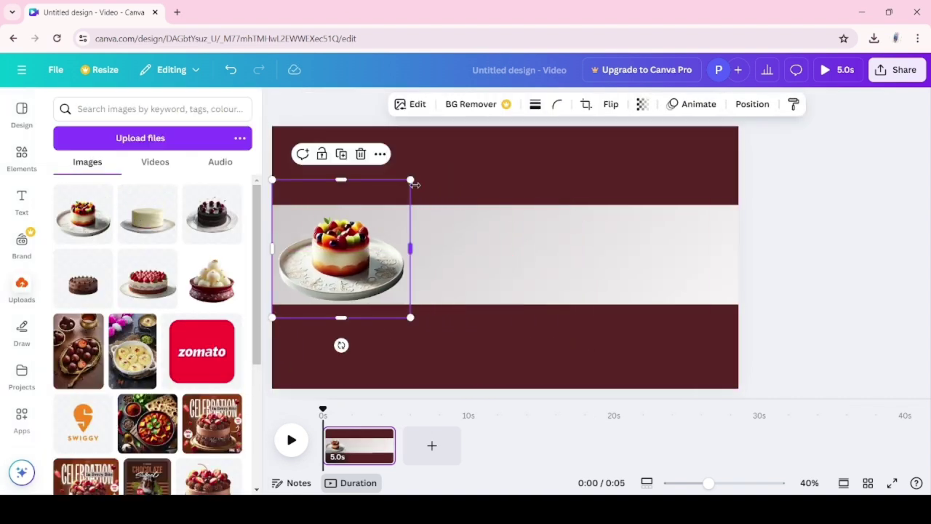
{"action": "mouse_move", "coordinate": [414, 184]}
{"action": "left_mouse_down"}
{"action": "mouse_move", "coordinate": [382, 246]}
{"action": "mouse_move", "coordinate": [356, 222]}
{"action": "left_mouse_up"}
{"action": "left_click", "coordinate": [148, 214]}
{"action": "mouse_move", "coordinate": [588, 172]}
{"action": "left_mouse_down"}
{"action": "mouse_move", "coordinate": [570, 222]}
{"action": "mouse_move", "coordinate": [501, 261]}
{"action": "left_mouse_up"}
{"action": "left_click_drag", "start_coordinate": [451, 310], "coordinate": [397, 261]}
Add the red-berry and black chocolate cakes and move the brown chocolate cake right
{"action": "left_click", "coordinate": [148, 276]}
{"action": "left_click_drag", "start_coordinate": [589, 175], "coordinate": [540, 293]}
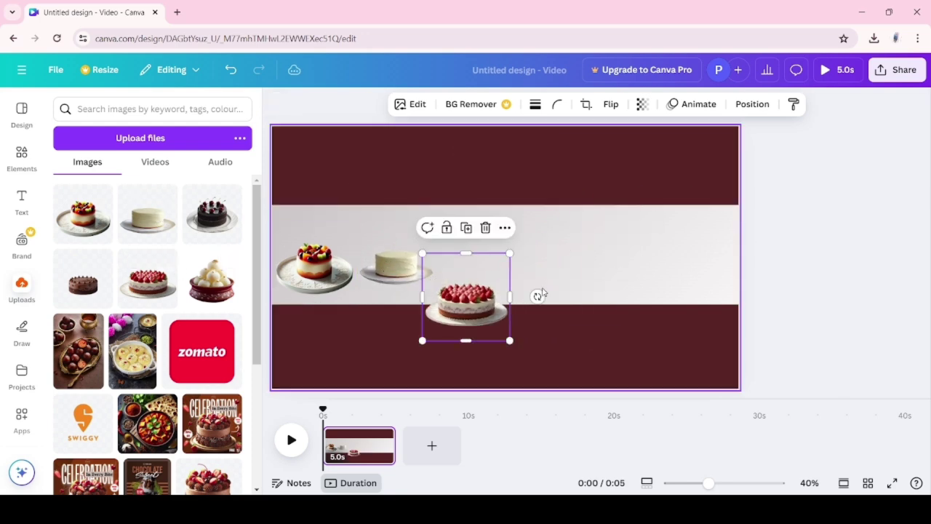
{"action": "left_click_drag", "start_coordinate": [451, 309], "coordinate": [463, 267]}
{"action": "left_click", "coordinate": [223, 227]}
{"action": "left_click_drag", "start_coordinate": [587, 172], "coordinate": [526, 232]}
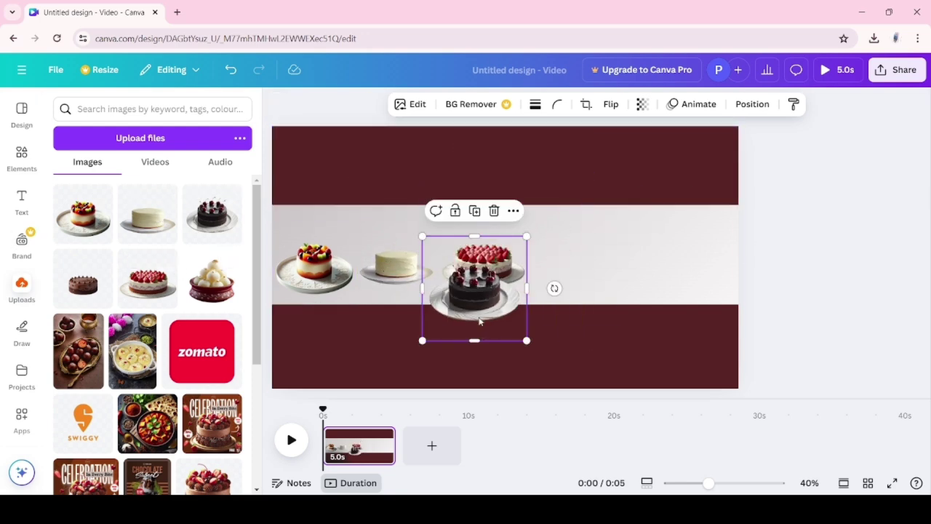
{"action": "left_click_drag", "start_coordinate": [473, 291], "coordinate": [589, 262]}
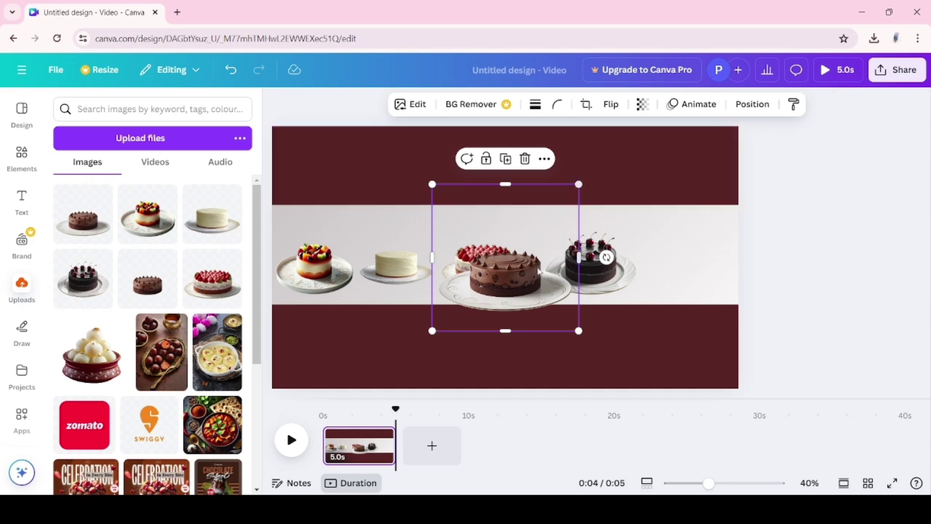
{"action": "left_click_drag", "start_coordinate": [500, 294], "coordinate": [691, 262]}
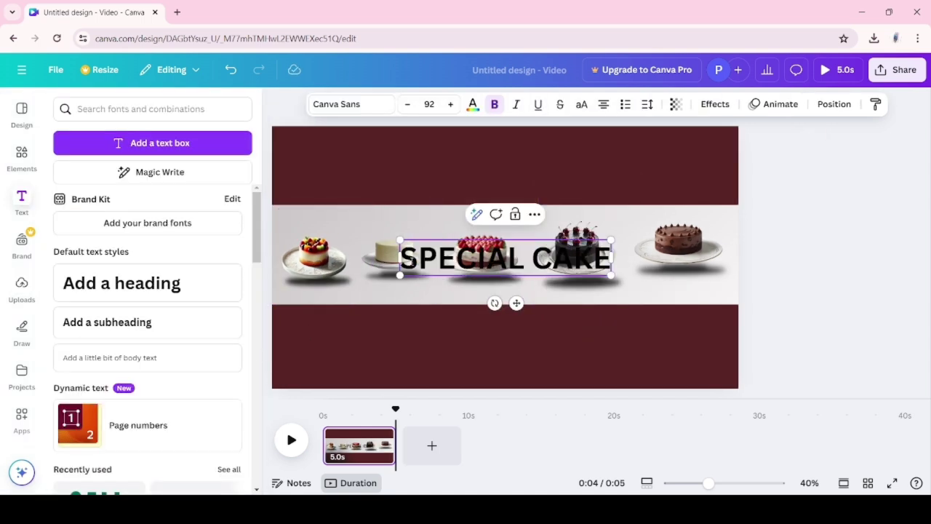
Give the SPECIAL CAKE heading Norwester font, a shadow, larger size and a new colour
{"action": "triple_click", "coordinate": [412, 260]}
{"action": "left_click", "coordinate": [352, 104]}
{"action": "scroll", "coordinate": [131, 327], "scroll_direction": "down", "scroll_amount": 3}
{"action": "left_click", "coordinate": [146, 246]}
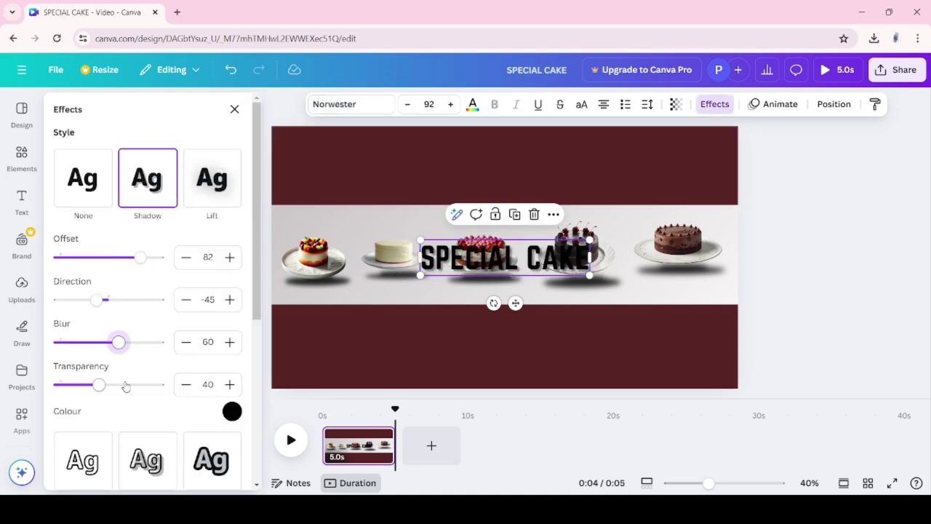
{"action": "left_click", "coordinate": [232, 411]}
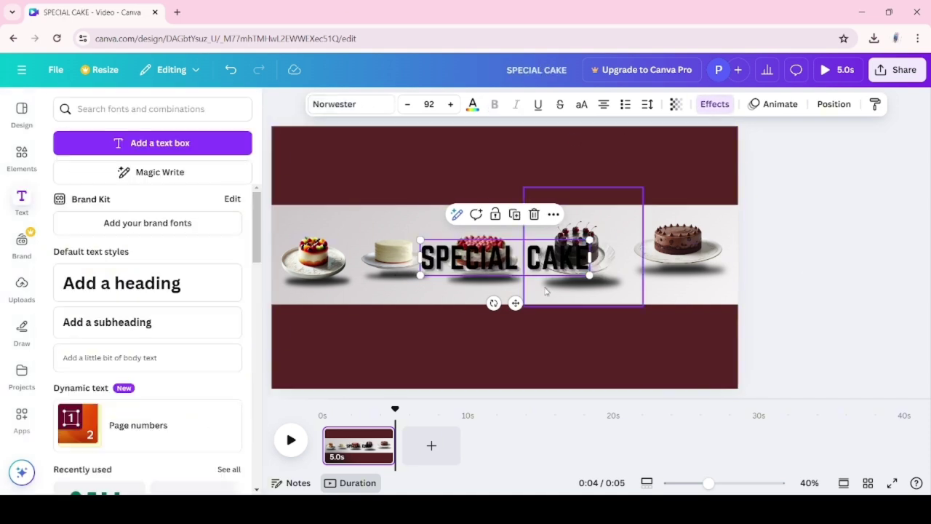
{"action": "left_click", "coordinate": [451, 104]}
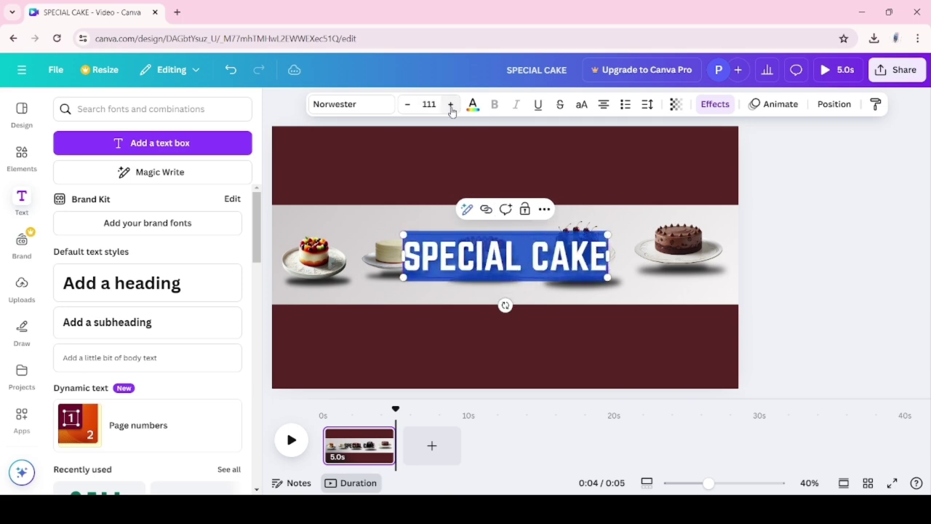
{"action": "left_click", "coordinate": [473, 104]}
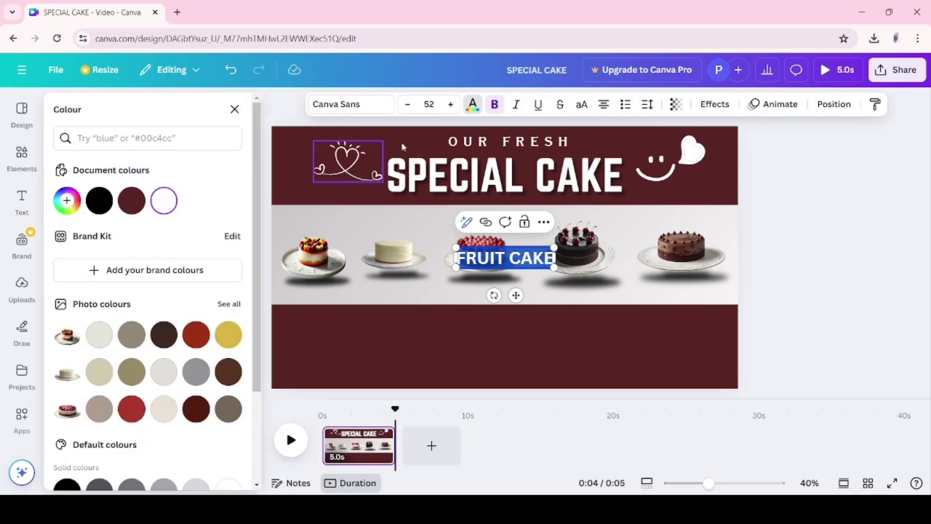
Give the FRUIT CAKE label a drop shadow effect
{"action": "left_click", "coordinate": [156, 193]}
{"action": "type", "text": "STRAWBERRY CAKE"}
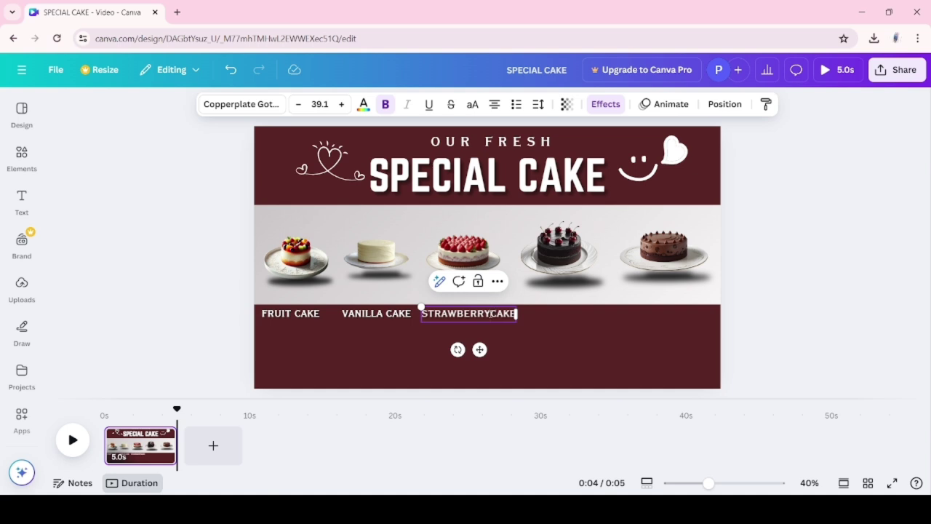
Add BLACK FOREST CAKE and CHOCOLATE CAKE label copies under the last two cakes
{"action": "key", "text": "ctrl+v"}
{"action": "left_click_drag", "start_coordinate": [372, 314], "coordinate": [559, 315]}
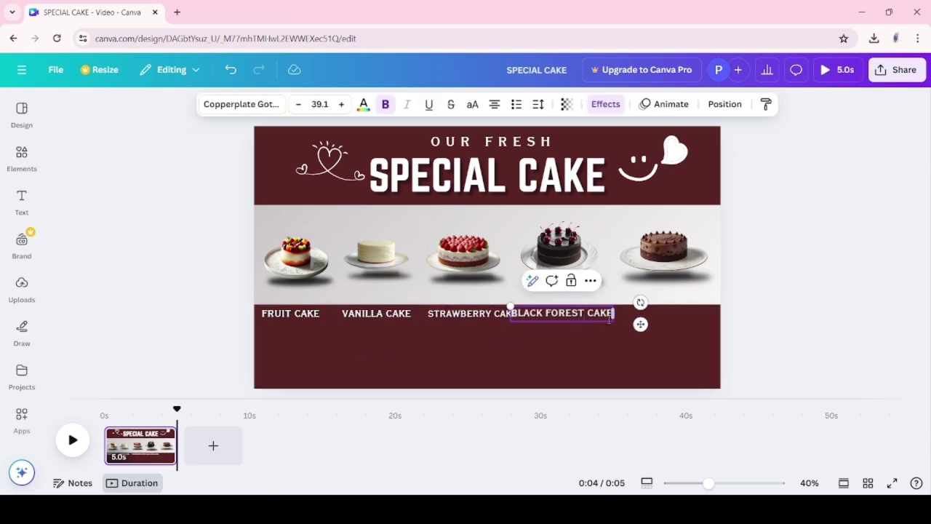
{"action": "left_click", "coordinate": [376, 314]}
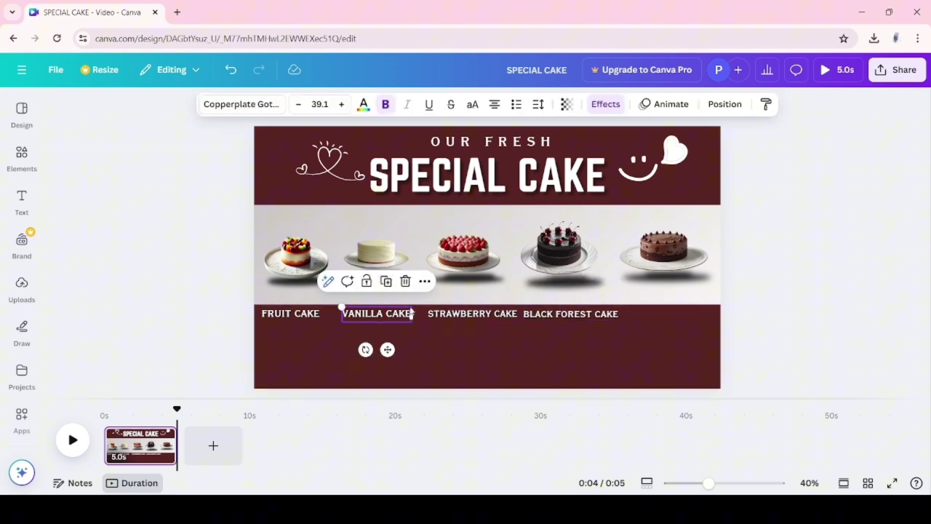
{"action": "key", "text": "ctrl+v"}
{"action": "left_click_drag", "start_coordinate": [407, 313], "coordinate": [665, 317]}
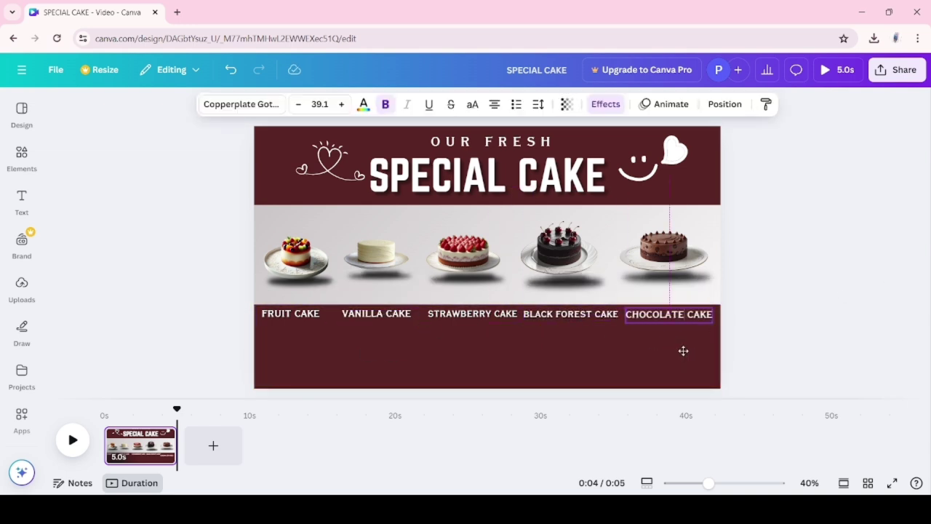
Revisit the FRUIT CAKE and STRAWBERRY CAKE labels for editing
{"action": "double_click", "coordinate": [263, 311]}
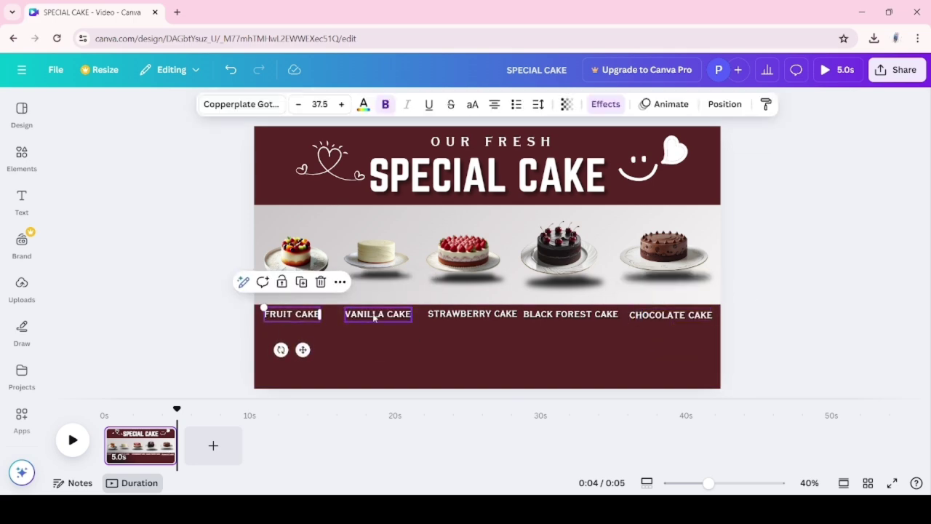
{"action": "left_click", "coordinate": [473, 315]}
{"action": "left_click", "coordinate": [815, 248]}
{"action": "left_click", "coordinate": [21, 200]}
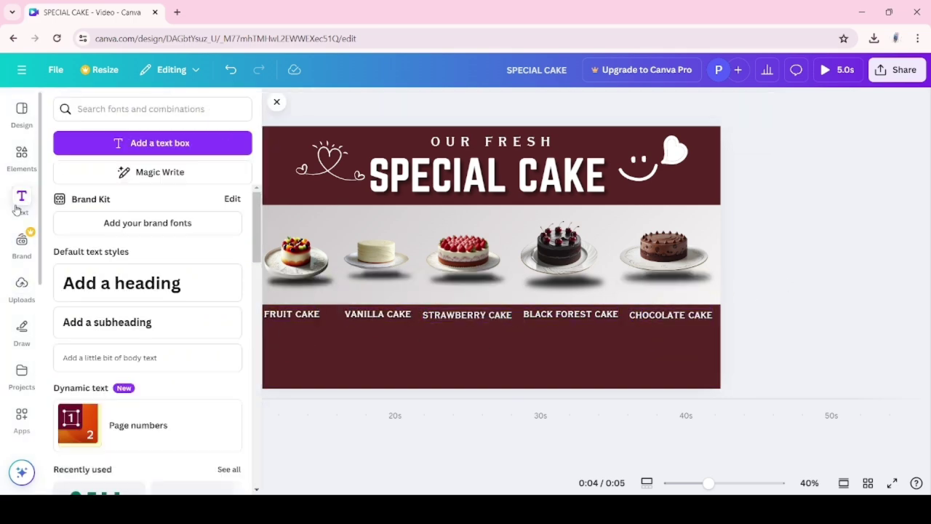
Add a rectangle, shrink it to button size and place it below the cake labels
{"action": "left_click", "coordinate": [21, 157]}
{"action": "left_click", "coordinate": [182, 208]}
{"action": "left_click_drag", "start_coordinate": [716, 216], "coordinate": [579, 258]}
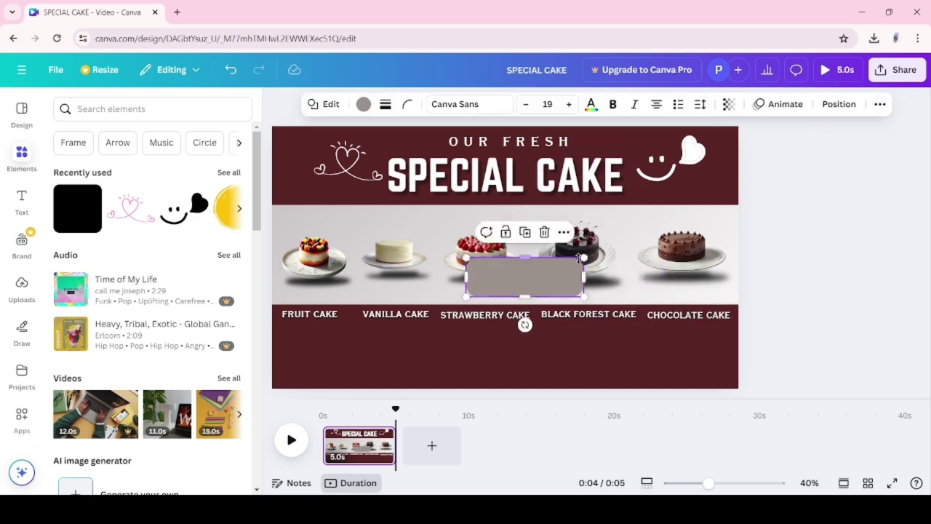
{"action": "left_click_drag", "start_coordinate": [524, 280], "coordinate": [410, 356]}
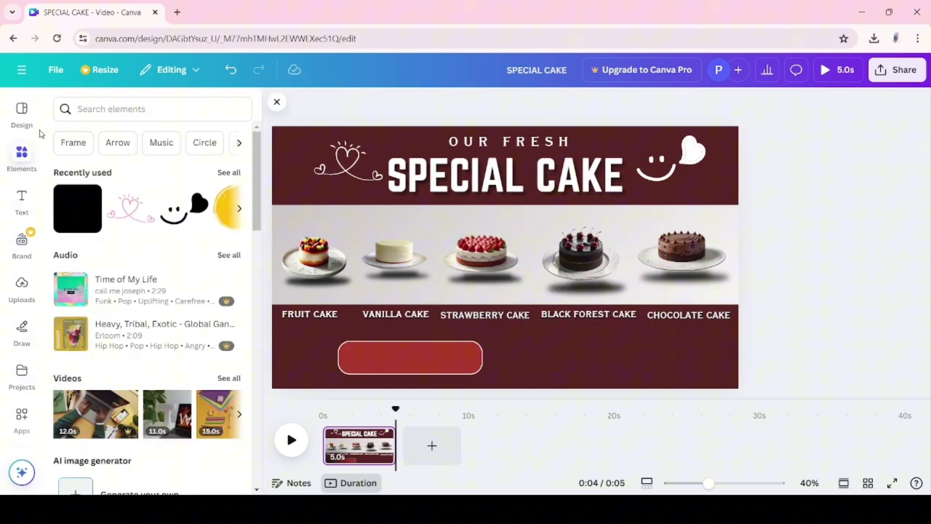
Add ORDER NOW text centred on the slightly narrowed red button
{"action": "key", "text": "t"}
{"action": "left_click_drag", "start_coordinate": [312, 316], "coordinate": [415, 361]}
{"action": "left_click_drag", "start_coordinate": [475, 355], "coordinate": [465, 356]}
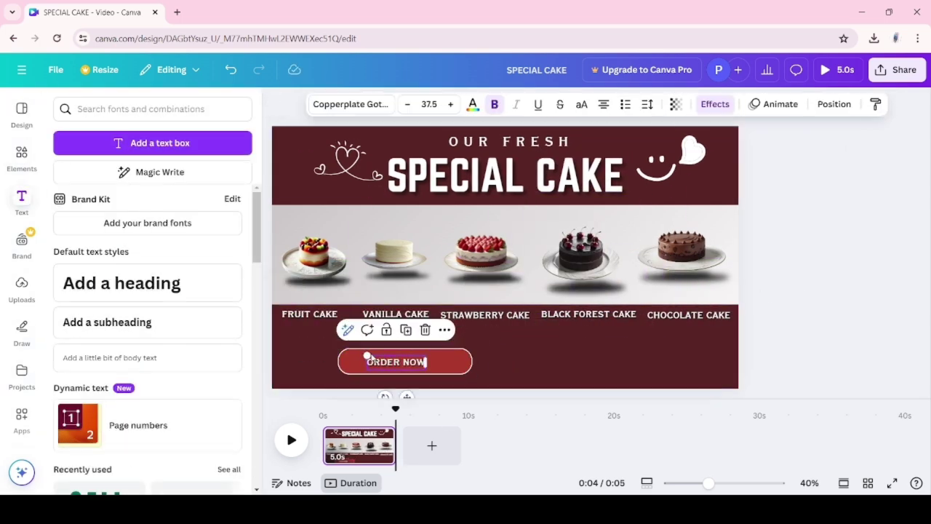
{"action": "left_click_drag", "start_coordinate": [391, 364], "coordinate": [411, 368]}
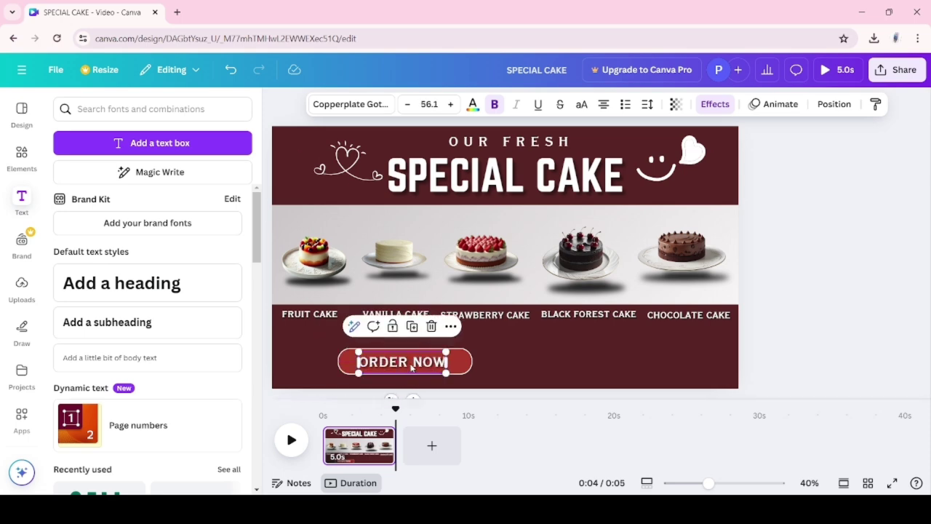
Search 'WHOITE ARROW' and place a small white swirl arrow beside ORDER NOW
{"action": "left_click", "coordinate": [21, 154]}
{"action": "left_click", "coordinate": [160, 109]}
{"action": "type", "text": "WHOITE ARROW"}
{"action": "key", "text": "Return"}
{"action": "scroll", "coordinate": [153, 320], "scroll_direction": "down", "scroll_amount": 5}
{"action": "left_click", "coordinate": [153, 320]}
{"action": "scroll", "coordinate": [154, 320], "scroll_direction": "down", "scroll_amount": 2}
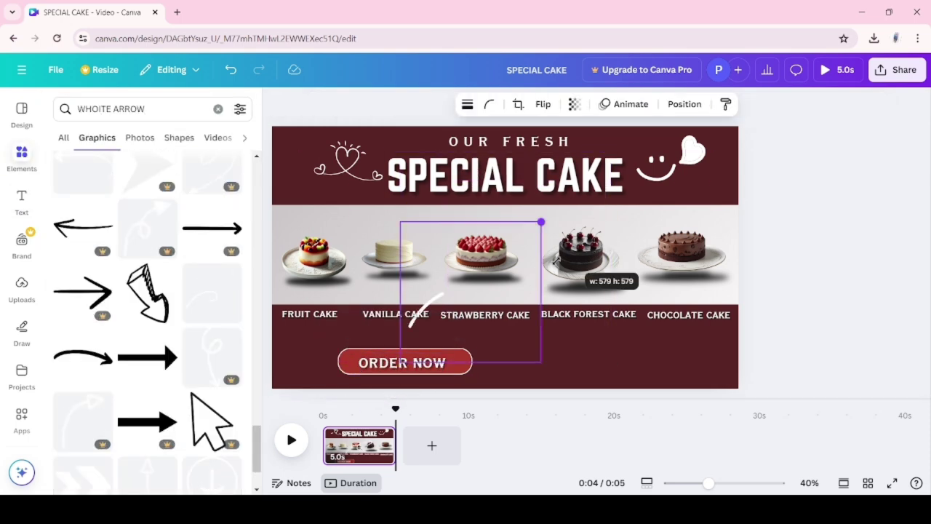
{"action": "left_click_drag", "start_coordinate": [505, 277], "coordinate": [453, 348]}
{"action": "left_click", "coordinate": [865, 250]}
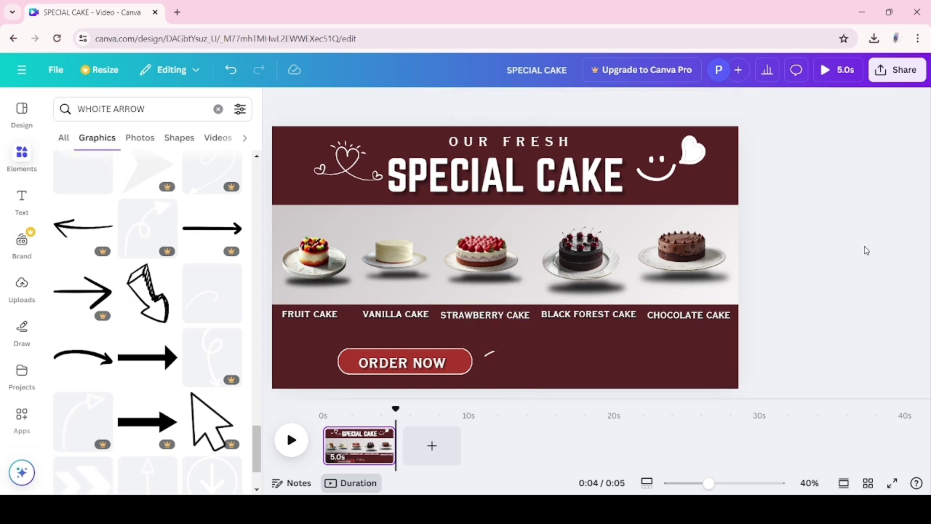
Search 'CIRCLE', add a small sketch circle and make it white
{"action": "left_click", "coordinate": [34, 154]}
{"action": "left_click", "coordinate": [130, 107]}
{"action": "type", "text": "CIRCLE"}
{"action": "key", "text": "Return"}
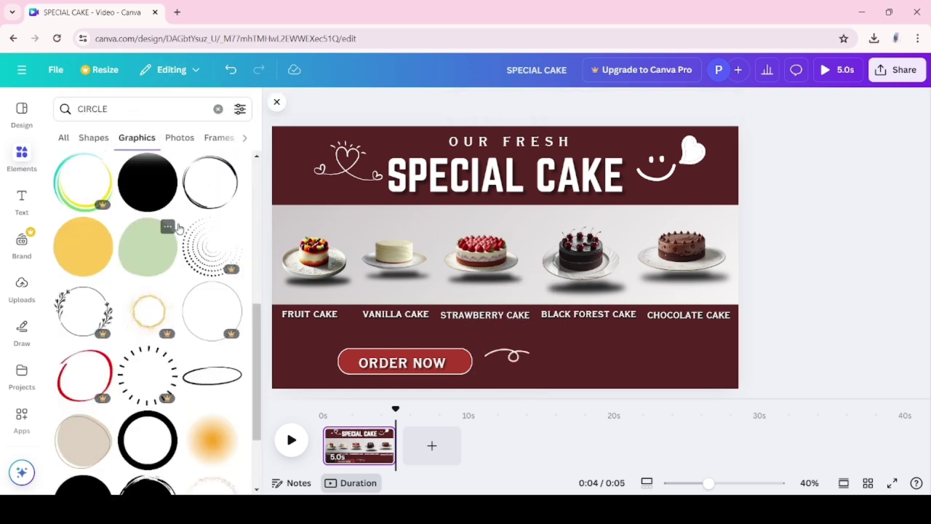
{"action": "left_click", "coordinate": [210, 182]}
{"action": "left_click_drag", "start_coordinate": [567, 211], "coordinate": [533, 246]}
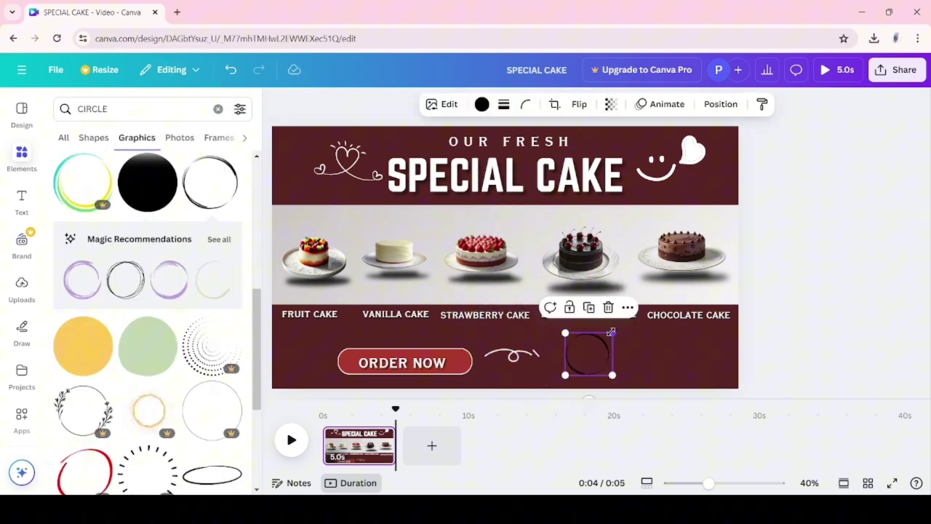
{"action": "left_click", "coordinate": [481, 104]}
{"action": "left_click", "coordinate": [195, 200]}
{"action": "left_click_drag", "start_coordinate": [572, 352], "coordinate": [586, 353]}
Move ORDER NOW to the bottom right and set the curly arrow flatter beside it
{"action": "left_click", "coordinate": [453, 352]}
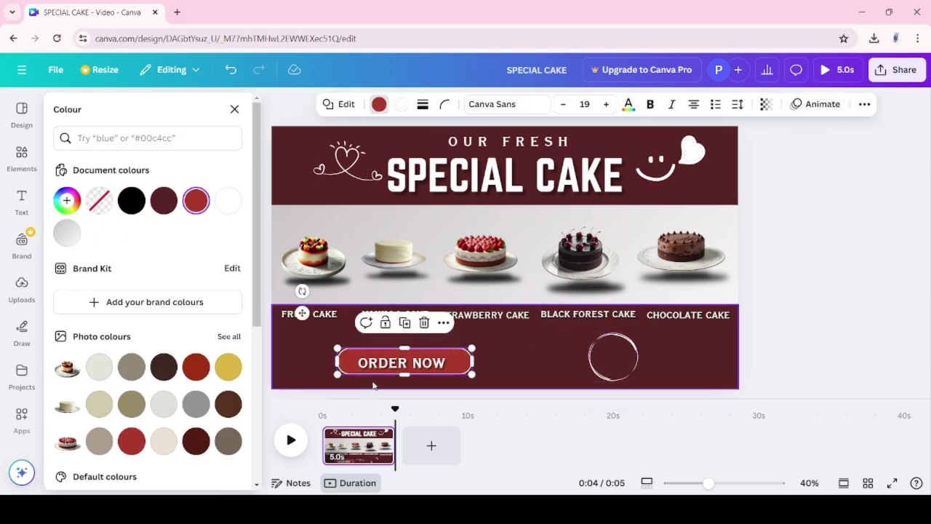
{"action": "mouse_move", "coordinate": [436, 361]}
{"action": "left_mouse_down"}
{"action": "mouse_move", "coordinate": [398, 363]}
{"action": "mouse_move", "coordinate": [664, 364]}
{"action": "mouse_move", "coordinate": [635, 341]}
{"action": "left_mouse_up"}
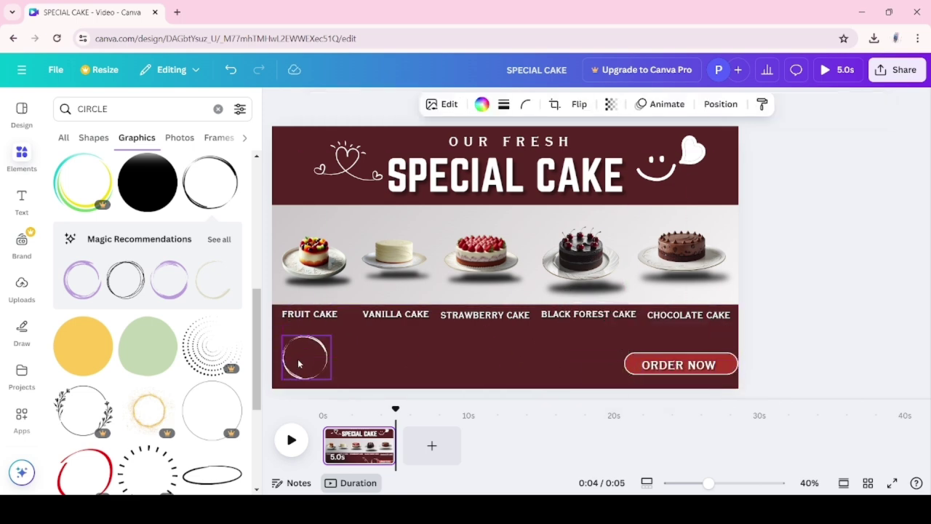
{"action": "left_click", "coordinate": [548, 354]}
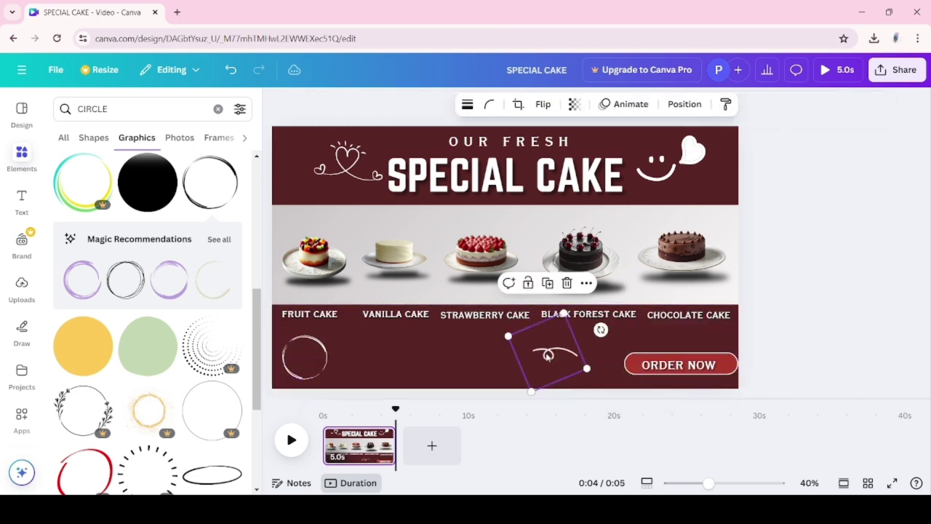
{"action": "left_click_drag", "start_coordinate": [603, 361], "coordinate": [587, 347]}
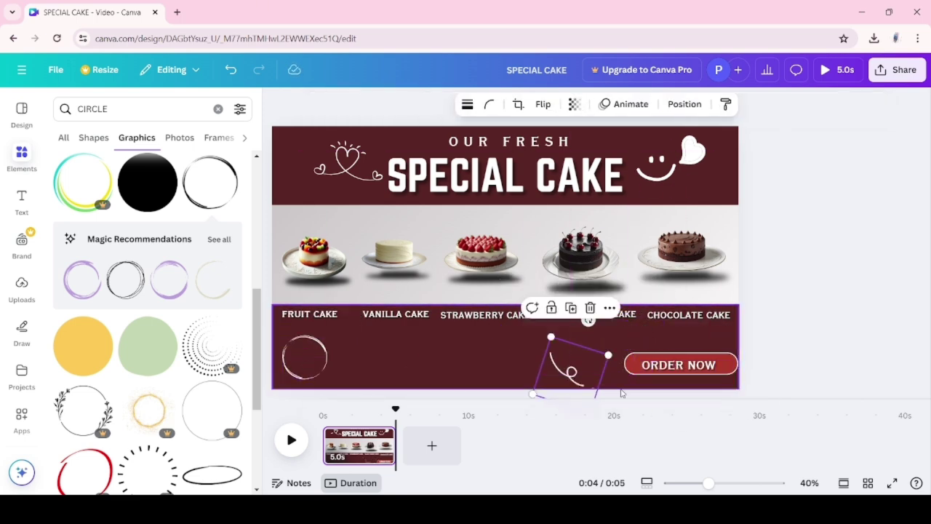
{"action": "mouse_move", "coordinate": [578, 401]}
{"action": "left_mouse_down"}
{"action": "mouse_move", "coordinate": [577, 371]}
{"action": "mouse_move", "coordinate": [555, 329]}
{"action": "left_mouse_up"}
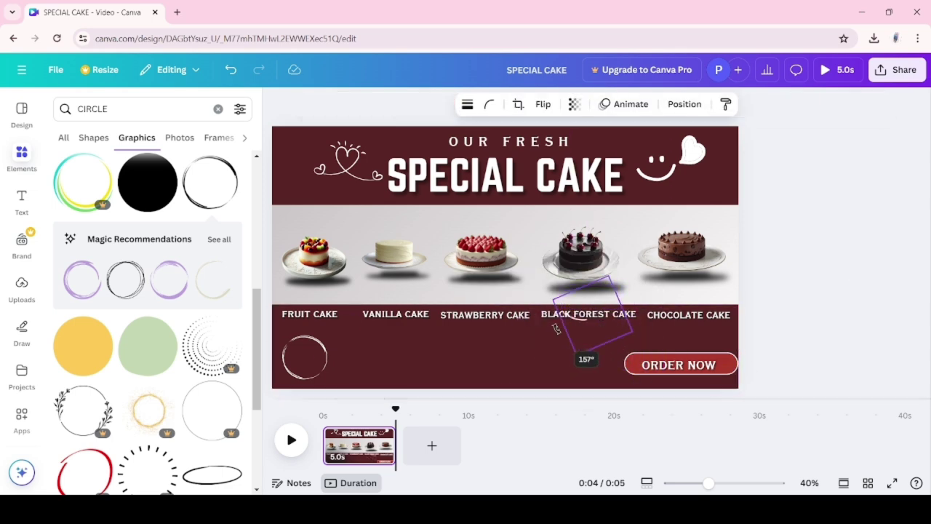
{"action": "left_click", "coordinate": [775, 295]}
Add a shadowed Norwester '25% OFF' label onto the white circle and adjust its spacing
{"action": "left_click", "coordinate": [21, 200]}
{"action": "left_click", "coordinate": [436, 321]}
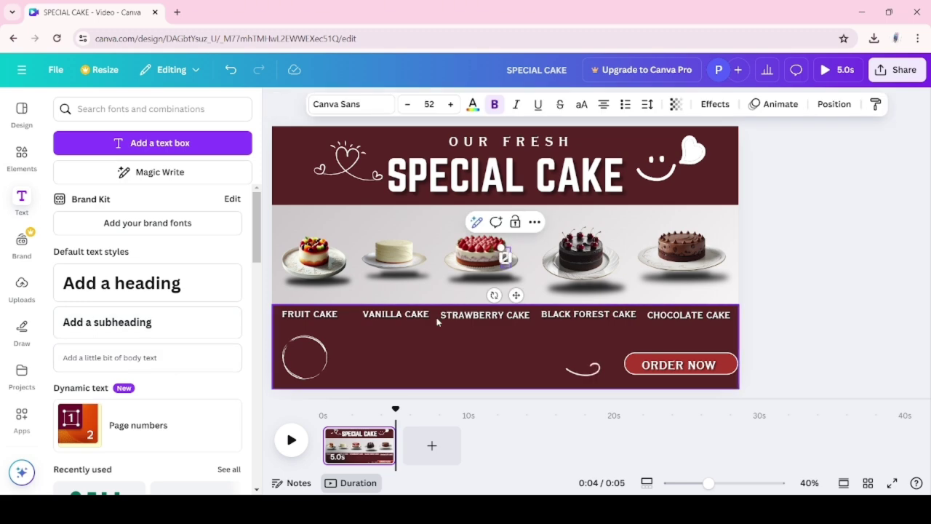
{"action": "left_click", "coordinate": [341, 104]}
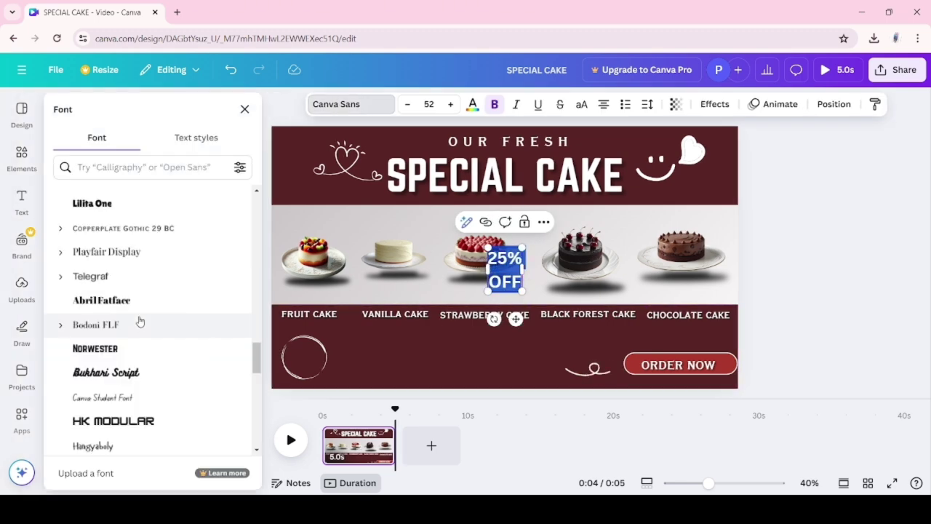
{"action": "left_click", "coordinate": [109, 347]}
{"action": "left_click", "coordinate": [472, 104]}
{"action": "left_click", "coordinate": [715, 104]}
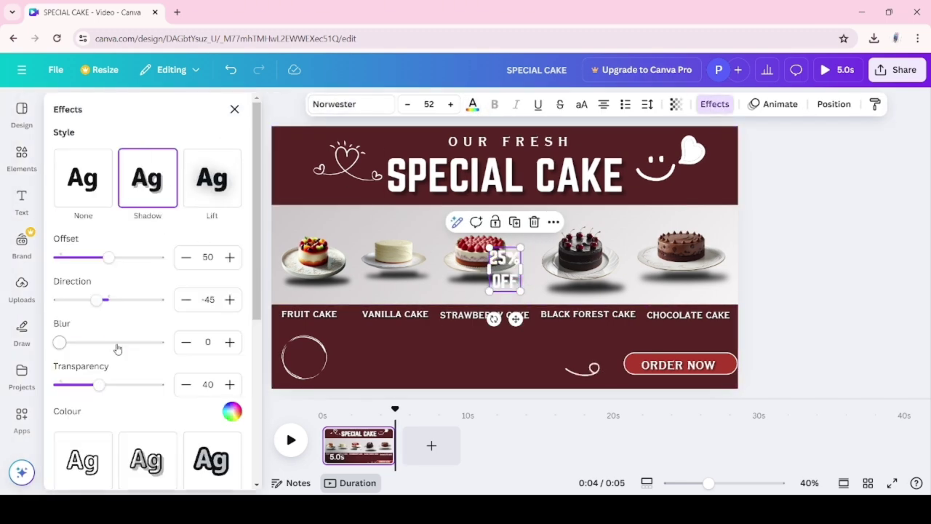
{"action": "left_click", "coordinate": [231, 412]}
{"action": "left_click_drag", "start_coordinate": [505, 271], "coordinate": [314, 346]}
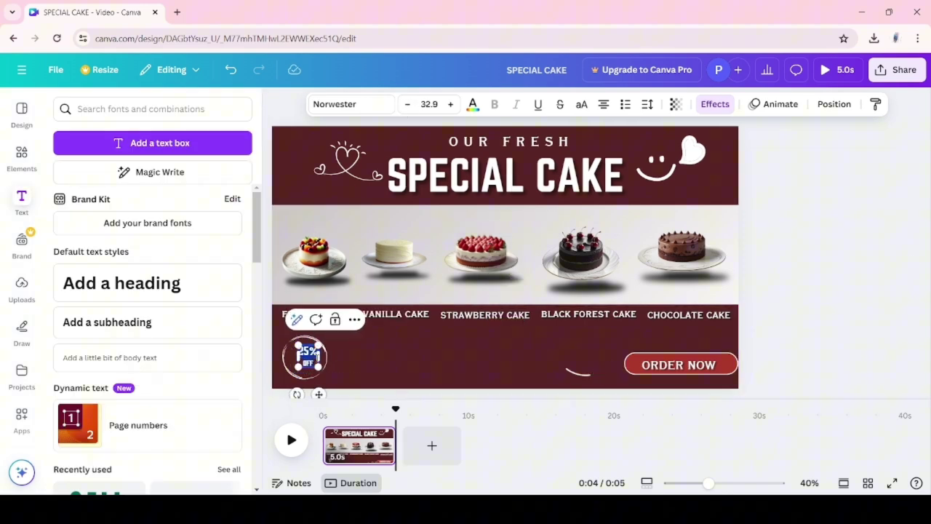
{"action": "left_click", "coordinate": [647, 104]}
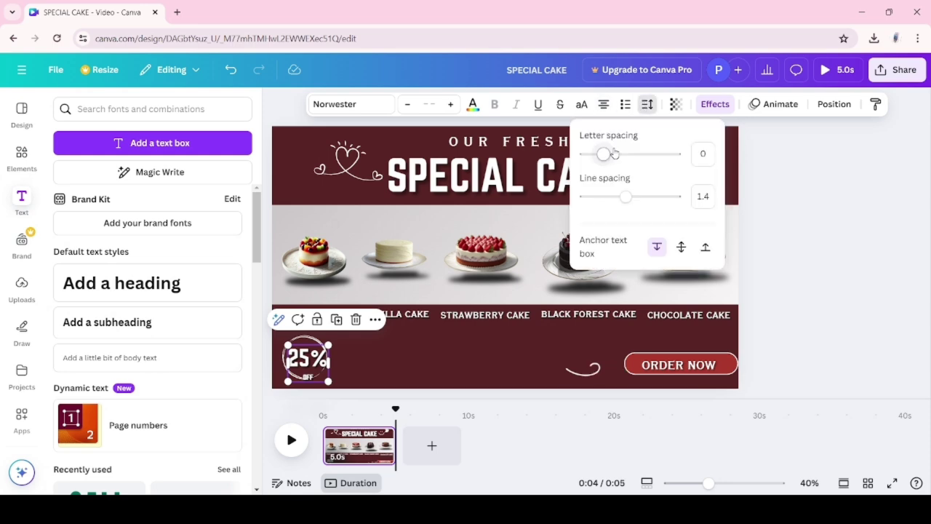
{"action": "left_click", "coordinate": [798, 221]}
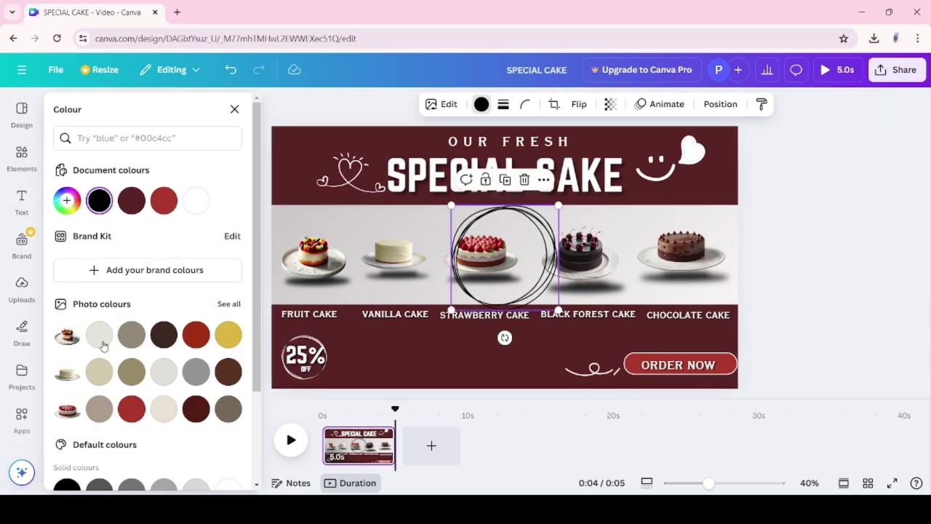
Recolour the circle outline light beige and shrink the LOGO text to fit inside
{"action": "left_click", "coordinate": [103, 344]}
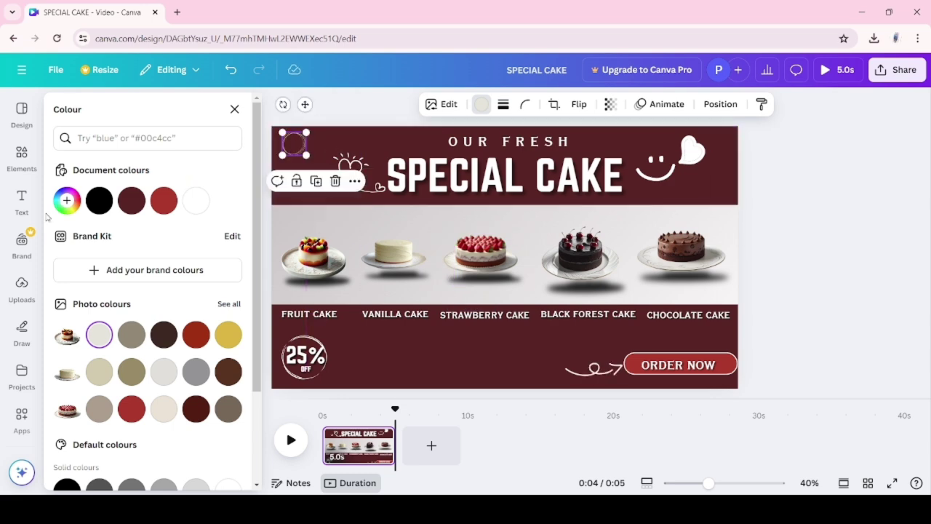
{"action": "left_click", "coordinate": [399, 314]}
{"action": "left_click_drag", "start_coordinate": [421, 355], "coordinate": [407, 348]}
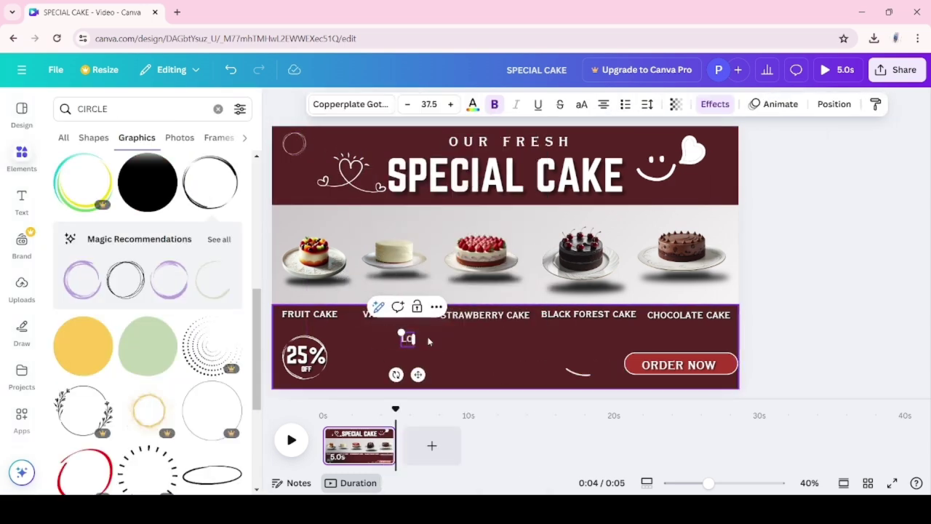
{"action": "left_click", "coordinate": [501, 426]}
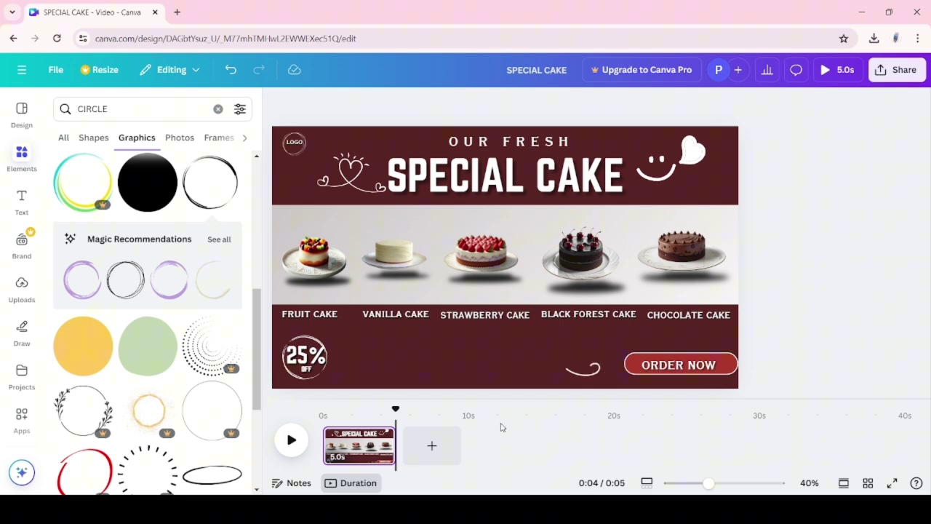
Duplicate the page, then enlarge and centre the strawberry cake on the copy
{"action": "left_click", "coordinate": [276, 102]}
{"action": "key", "text": "ctrl+d"}
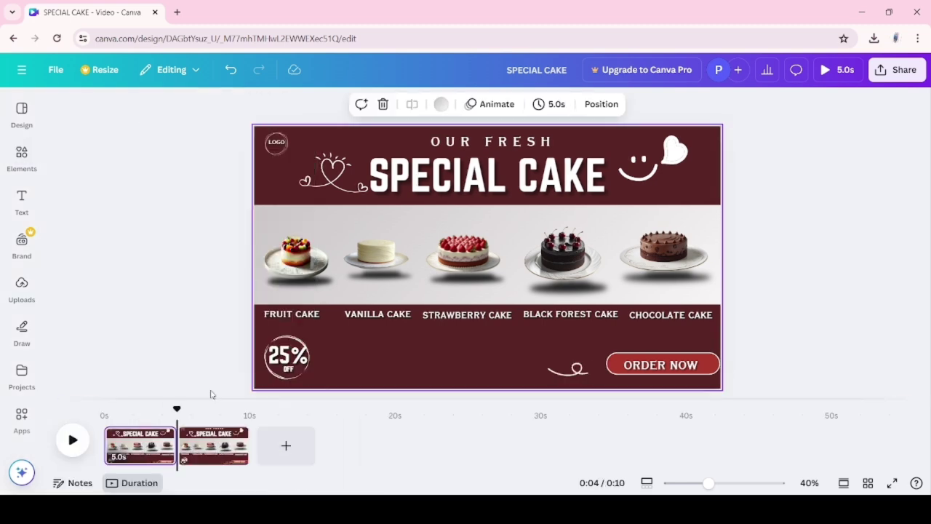
{"action": "left_click", "coordinate": [473, 268]}
{"action": "left_click_drag", "start_coordinate": [416, 299], "coordinate": [339, 449]}
{"action": "left_click_drag", "start_coordinate": [405, 371], "coordinate": [473, 314]}
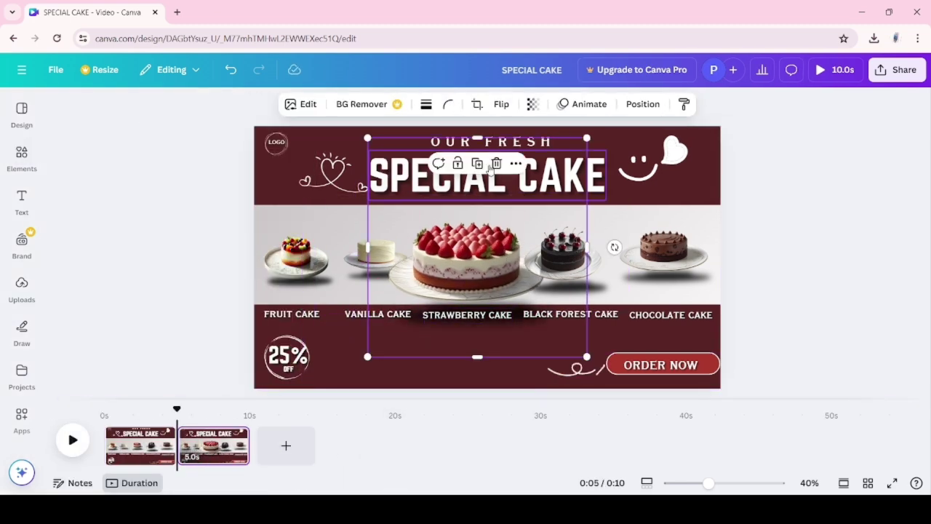
{"action": "left_click", "coordinate": [233, 436]}
Tilt the strawberry cake slightly, bring it to the top layer and enlarge it further
{"action": "left_click", "coordinate": [567, 247]}
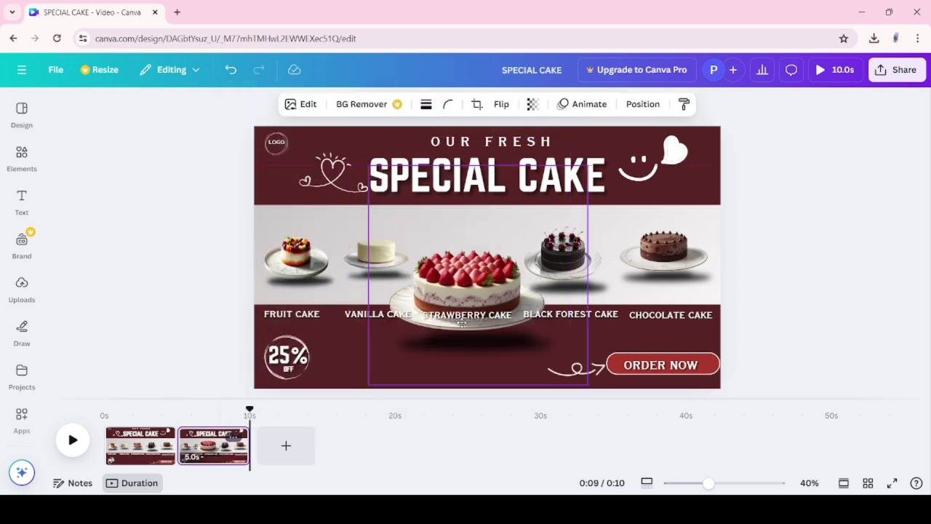
{"action": "left_click_drag", "start_coordinate": [613, 256], "coordinate": [611, 265]}
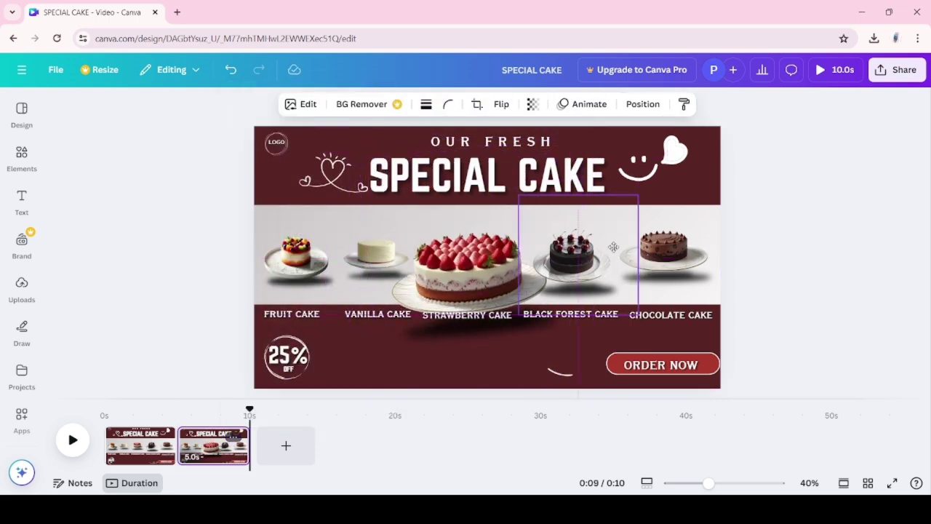
{"action": "left_click", "coordinate": [643, 104]}
{"action": "left_click_drag", "start_coordinate": [176, 250], "coordinate": [152, 212]}
{"action": "left_click_drag", "start_coordinate": [395, 375], "coordinate": [363, 396]}
{"action": "left_click", "coordinate": [751, 104]}
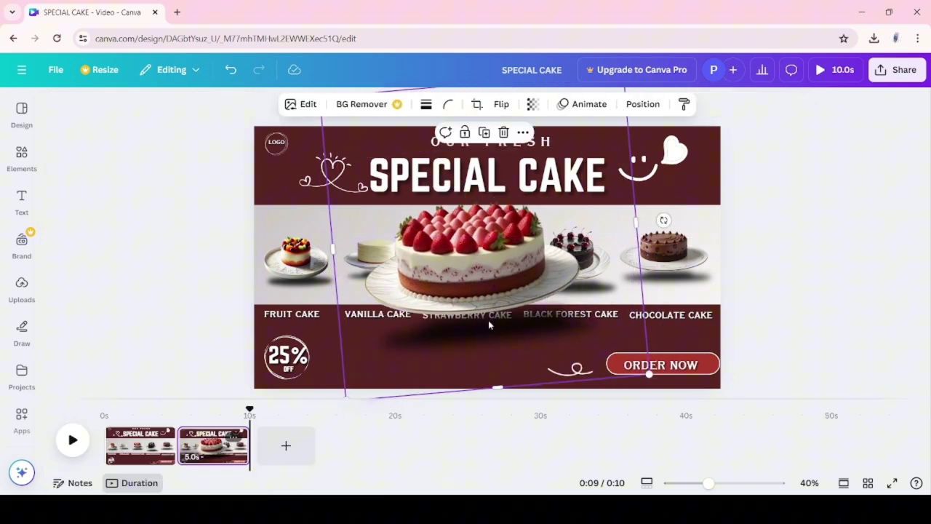
{"action": "left_click", "coordinate": [647, 104]}
{"action": "scroll", "coordinate": [158, 365], "scroll_direction": "down", "scroll_amount": 2}
Enlarge the STRAWBERRY CAKE caption, move it lower, and give it a text entrance animation
{"action": "left_click", "coordinate": [152, 283]}
{"action": "left_click_drag", "start_coordinate": [529, 321], "coordinate": [562, 353]}
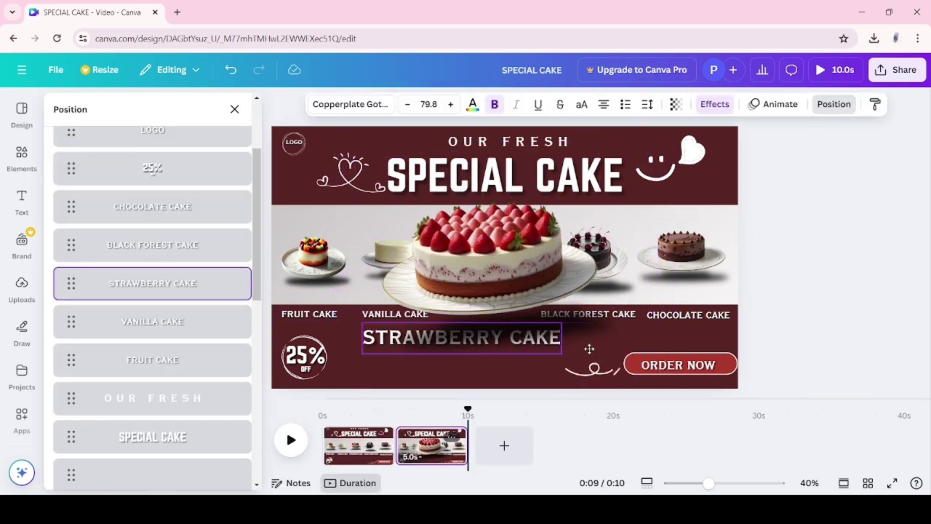
{"action": "left_click", "coordinate": [780, 104]}
{"action": "scroll", "coordinate": [211, 342], "scroll_direction": "down", "scroll_amount": 1}
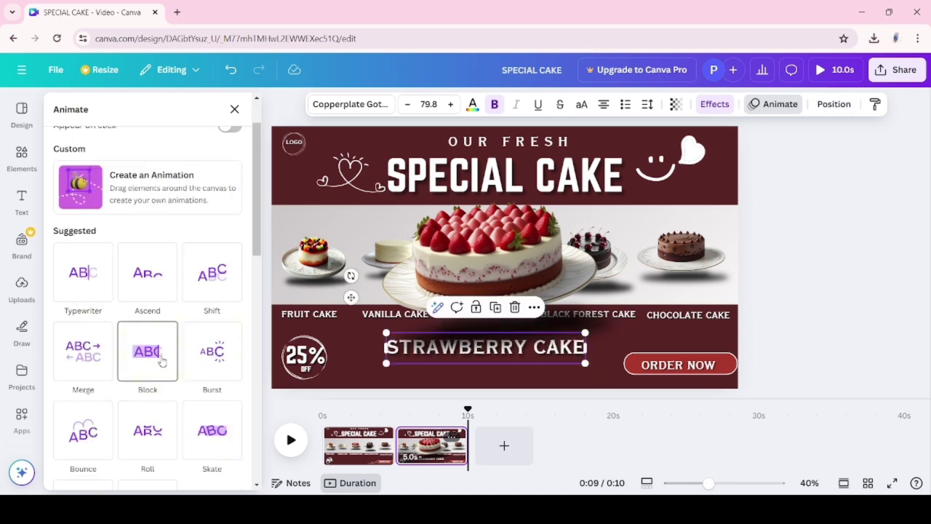
{"action": "scroll", "coordinate": [135, 340], "scroll_direction": "down", "scroll_amount": 2}
{"action": "scroll", "coordinate": [210, 313], "scroll_direction": "down", "scroll_amount": 3}
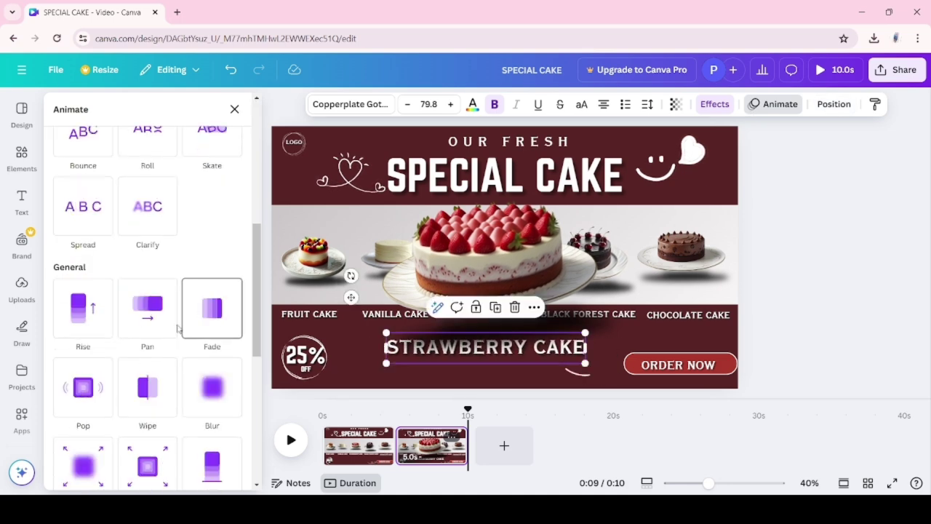
Give the large strawberry cake image a General entrance animation
{"action": "left_click", "coordinate": [512, 269]}
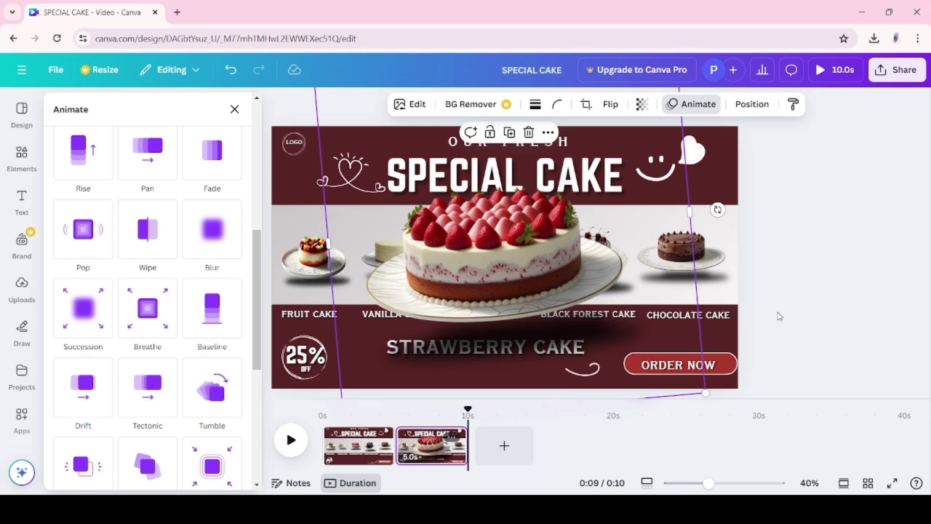
{"action": "left_click", "coordinate": [751, 104]}
{"action": "left_click", "coordinate": [491, 360]}
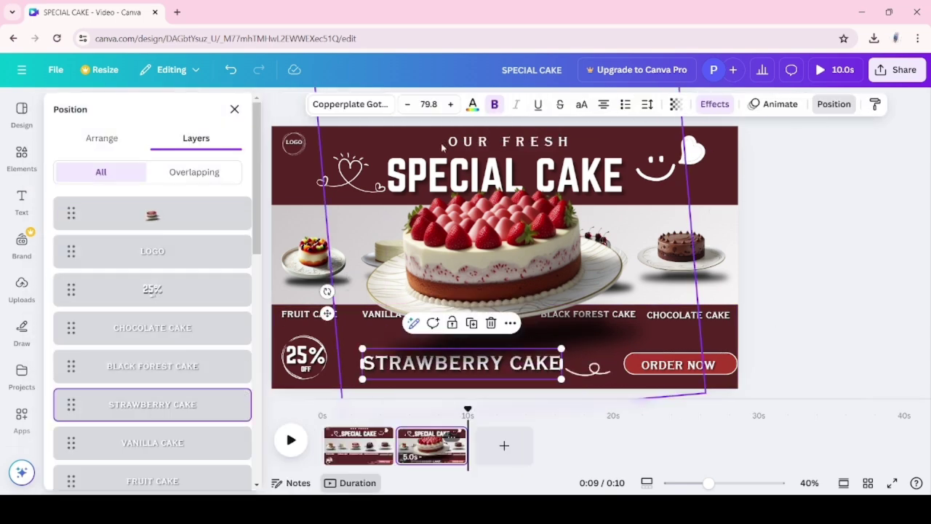
{"action": "left_click", "coordinate": [653, 162]}
{"action": "scroll", "coordinate": [146, 327], "scroll_direction": "down", "scroll_amount": 3}
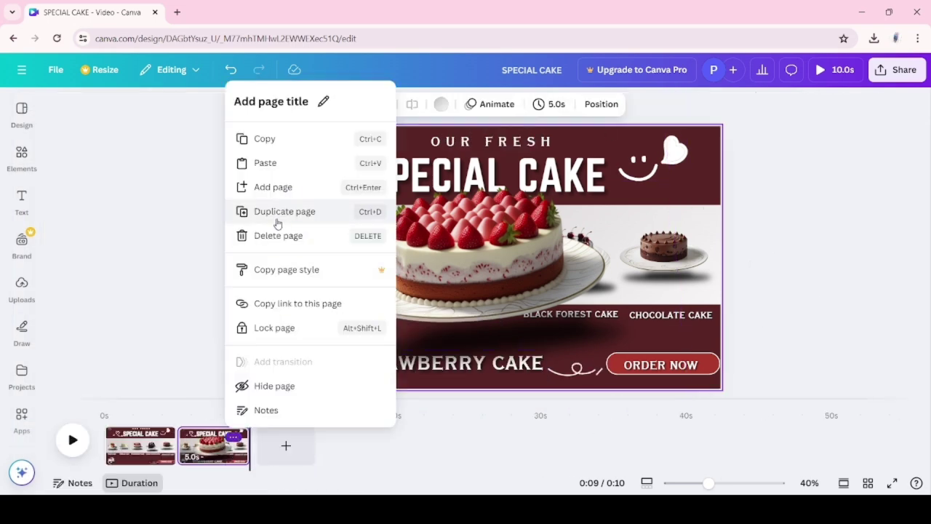
Shrink the large cake image, straighten it and shift it slightly left
{"action": "left_click", "coordinate": [545, 250]}
{"action": "left_click_drag", "start_coordinate": [672, 389], "coordinate": [566, 332]}
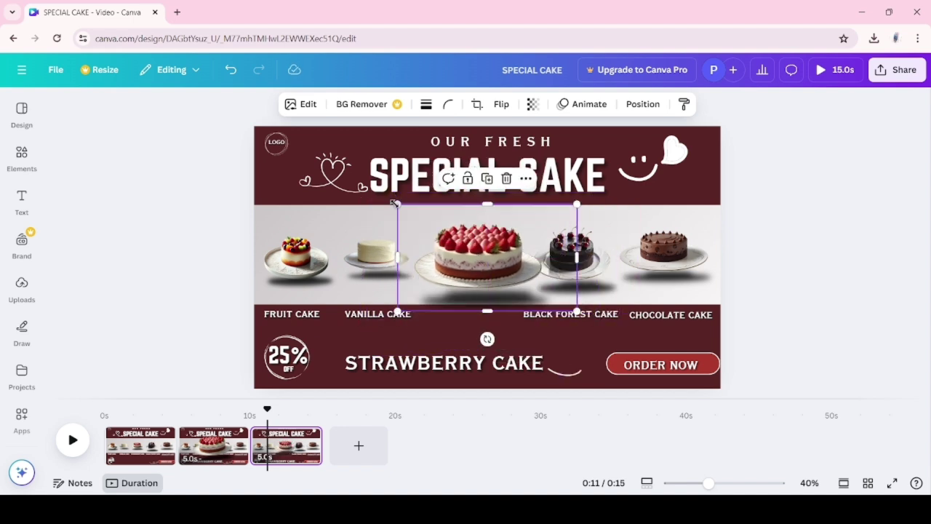
{"action": "left_click_drag", "start_coordinate": [395, 202], "coordinate": [427, 221]}
{"action": "left_click_drag", "start_coordinate": [491, 267], "coordinate": [469, 258]}
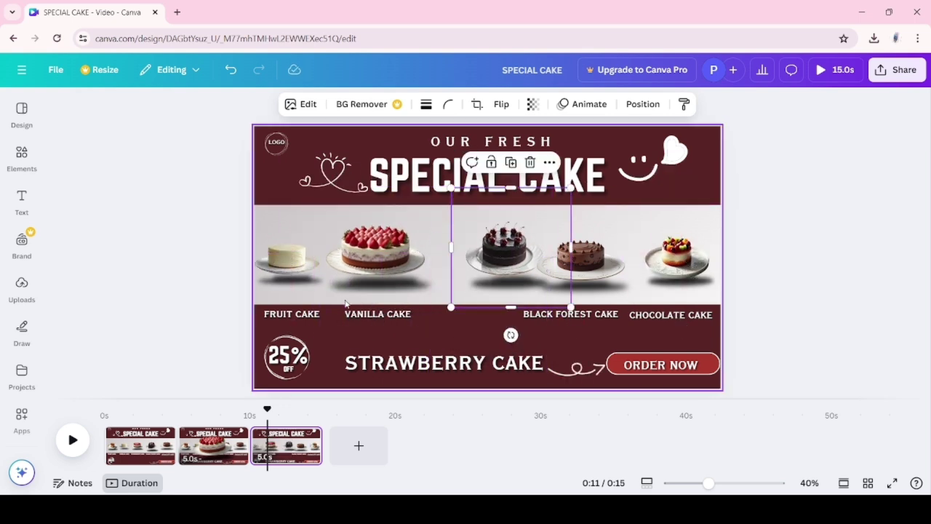
Line up the FRUIT, VANILLA, STRAWBERRY and CHOCOLATE CAKE labels in a row under their cakes
{"action": "left_click", "coordinate": [444, 363]}
{"action": "left_click_drag", "start_coordinate": [544, 376], "coordinate": [500, 384]}
{"action": "left_click_drag", "start_coordinate": [296, 313], "coordinate": [681, 315]}
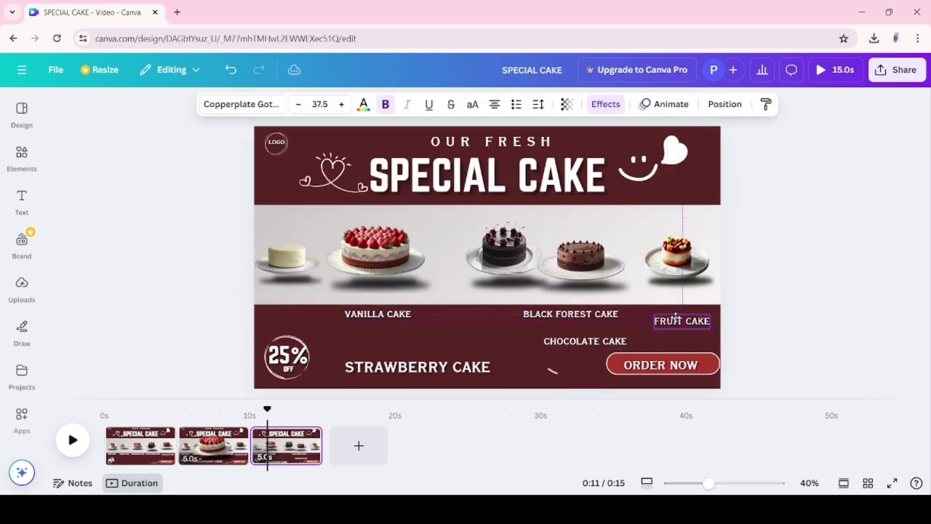
{"action": "left_click_drag", "start_coordinate": [377, 313], "coordinate": [291, 315]}
{"action": "left_click_drag", "start_coordinate": [298, 255], "coordinate": [310, 264]}
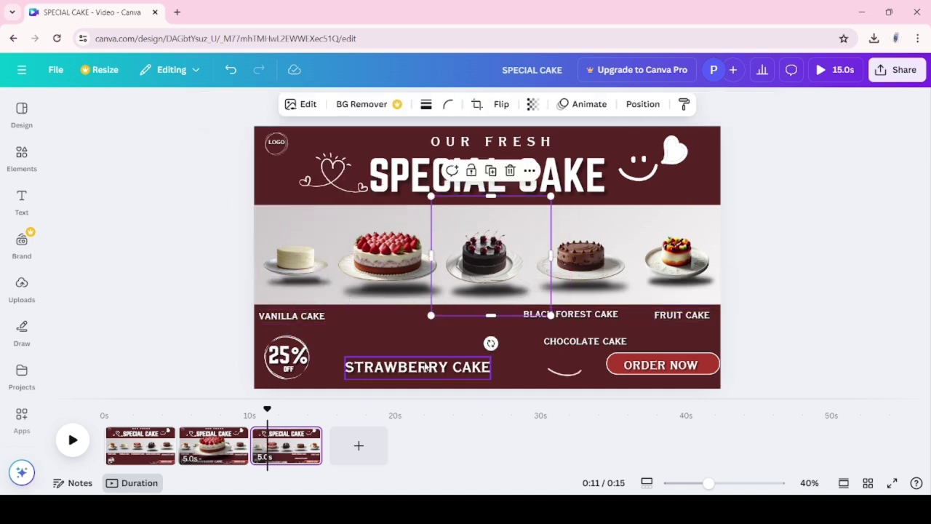
{"action": "left_click_drag", "start_coordinate": [491, 378], "coordinate": [434, 377]}
{"action": "left_click_drag", "start_coordinate": [570, 314], "coordinate": [489, 316]}
{"action": "left_click_drag", "start_coordinate": [589, 340], "coordinate": [597, 316]}
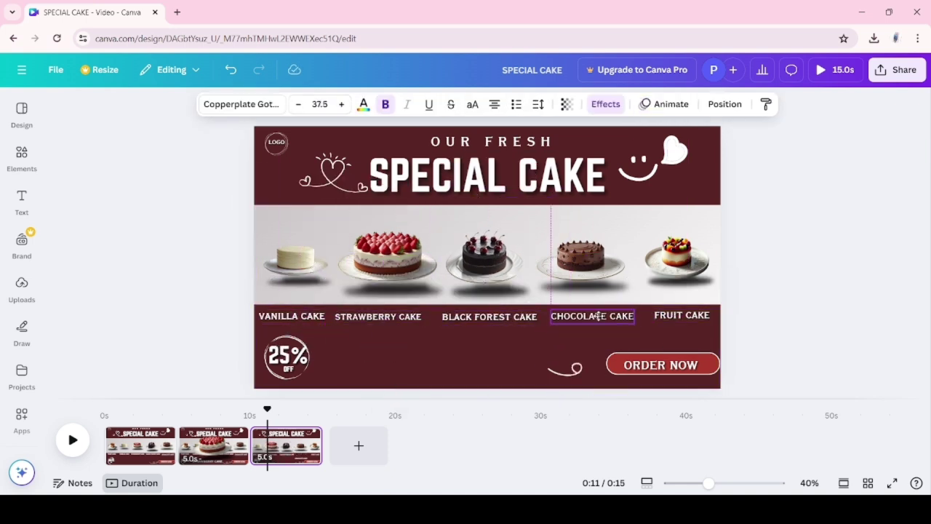
Make BLACK FOREST CAKE a size-94 bottom headline beside 25% OFF and narrow its cake image
{"action": "left_click", "coordinate": [483, 258]}
{"action": "left_click", "coordinate": [488, 316]}
{"action": "mouse_move", "coordinate": [440, 311]}
{"action": "left_mouse_down"}
{"action": "mouse_move", "coordinate": [315, 232]}
{"action": "mouse_move", "coordinate": [471, 369]}
{"action": "left_mouse_up"}
{"action": "left_click", "coordinate": [484, 258]}
{"action": "left_click_drag", "start_coordinate": [648, 261], "coordinate": [544, 261]}
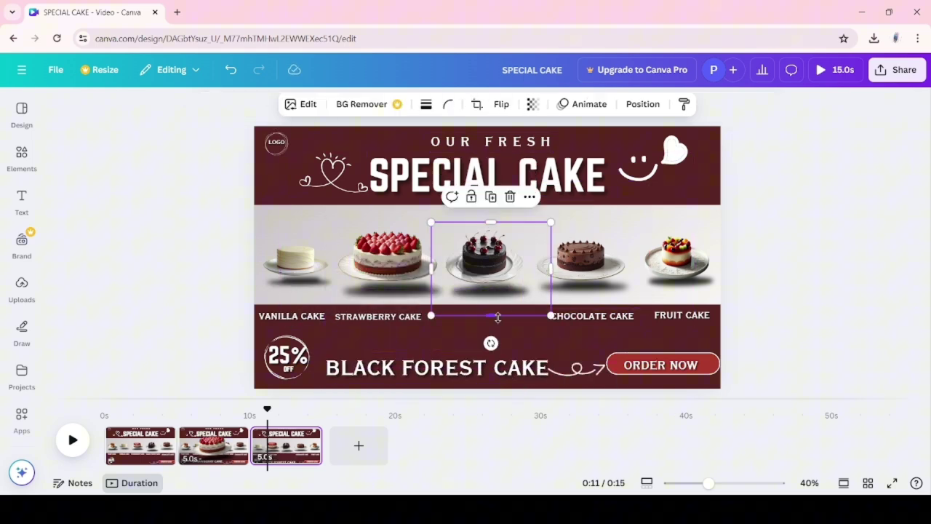
Enlarge and centre the black forest cake, drag its layer to the top, and nudge it right
{"action": "left_click_drag", "start_coordinate": [544, 223], "coordinate": [789, 66]}
{"action": "left_click_drag", "start_coordinate": [611, 182], "coordinate": [519, 250]}
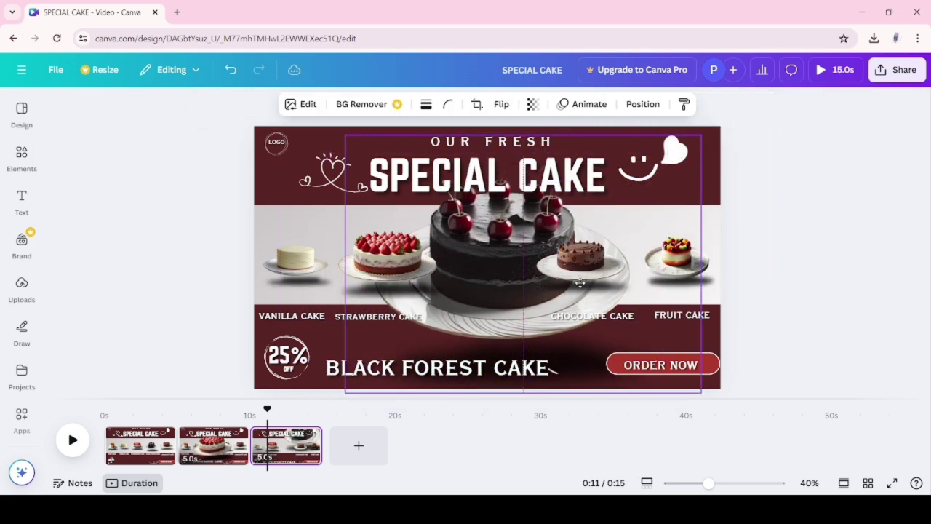
{"action": "left_click", "coordinate": [643, 104]}
{"action": "left_click_drag", "start_coordinate": [163, 420], "coordinate": [152, 212]}
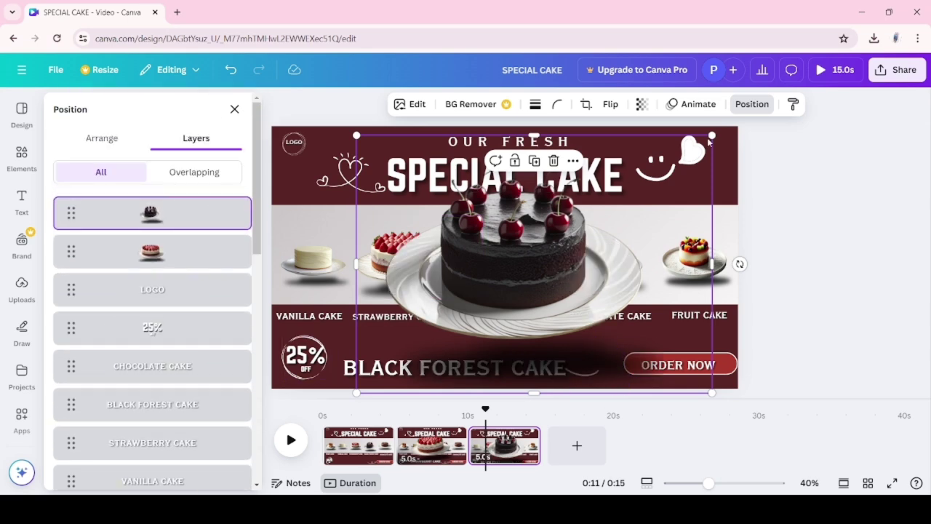
{"action": "left_click_drag", "start_coordinate": [581, 234], "coordinate": [597, 235]}
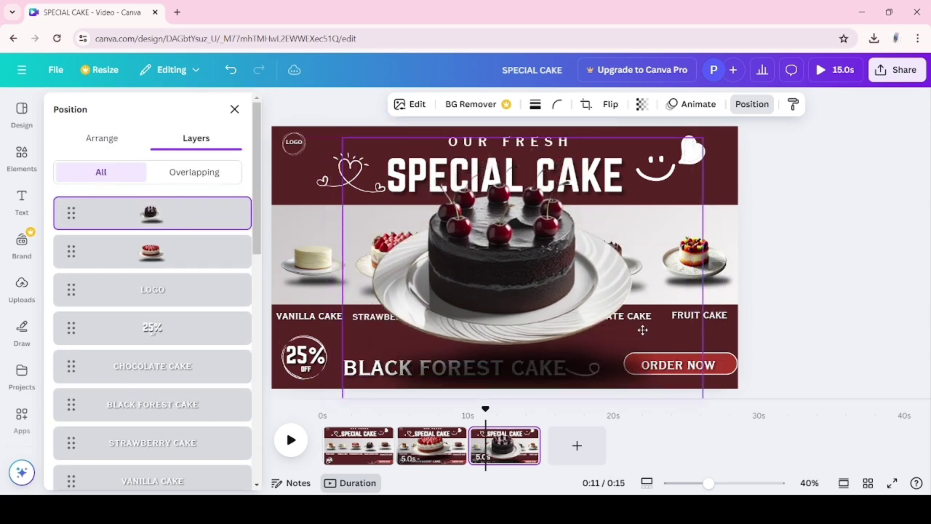
{"action": "left_click", "coordinate": [751, 104]}
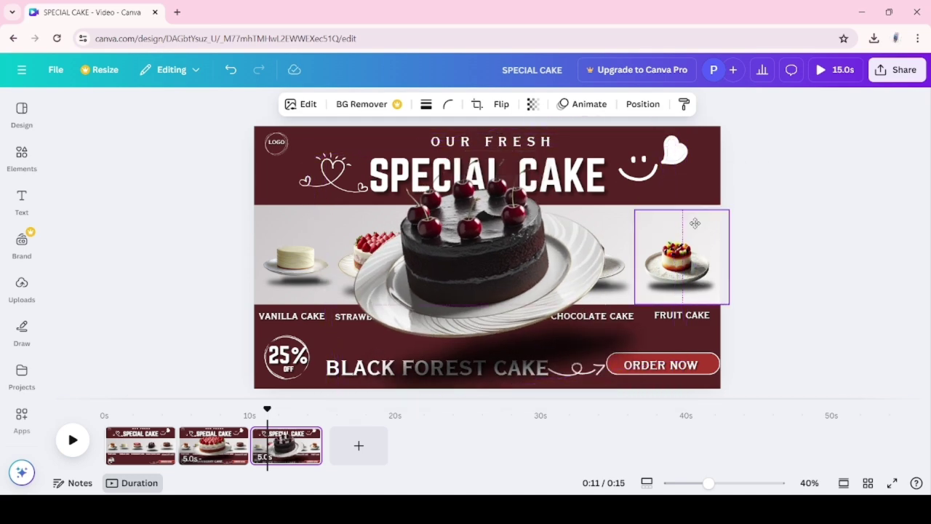
Shrink the fruit cake back into the cake row and move FRUIT CAKE into the name row
{"action": "left_click", "coordinate": [172, 69]}
{"action": "left_click", "coordinate": [399, 373]}
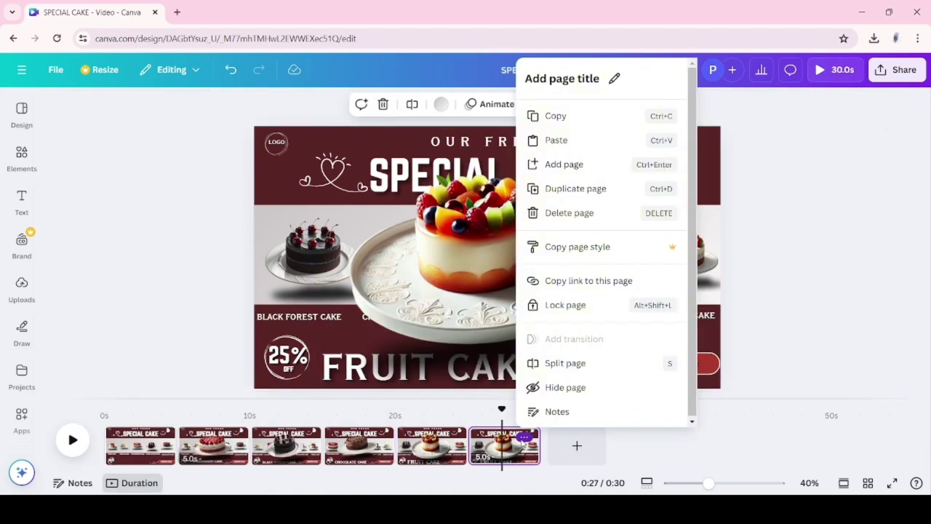
{"action": "mouse_move", "coordinate": [715, 216]}
{"action": "left_mouse_down"}
{"action": "mouse_move", "coordinate": [733, 339]}
{"action": "mouse_move", "coordinate": [618, 251]}
{"action": "mouse_move", "coordinate": [629, 211]}
{"action": "left_mouse_up"}
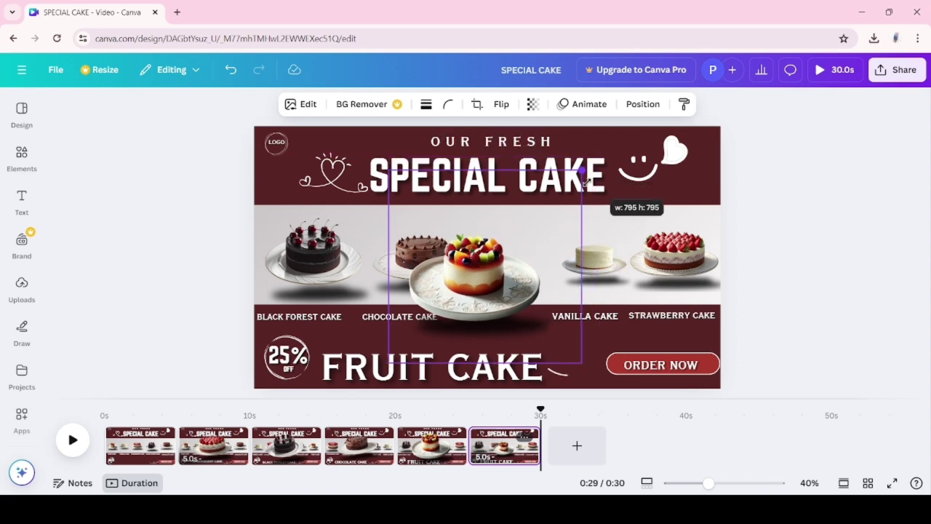
{"action": "left_click_drag", "start_coordinate": [494, 280], "coordinate": [538, 276]}
{"action": "left_click_drag", "start_coordinate": [596, 182], "coordinate": [590, 189]}
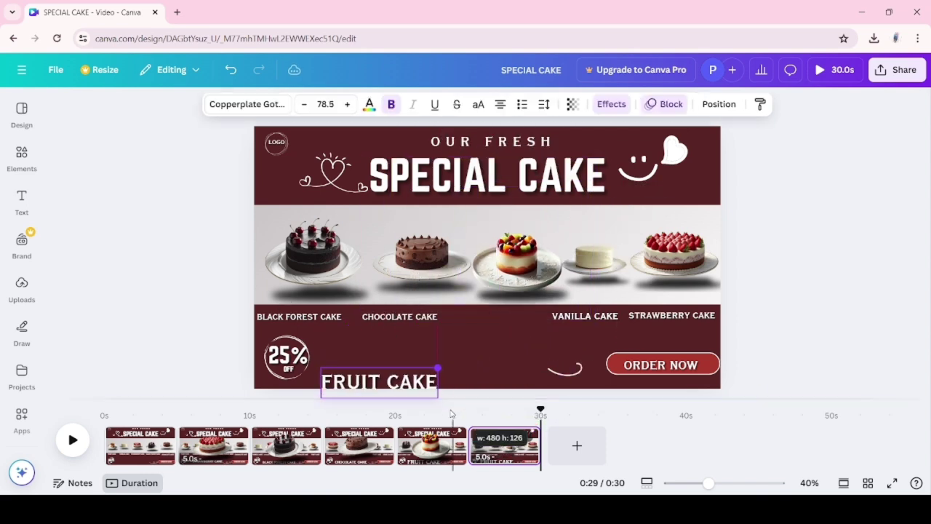
{"action": "left_click_drag", "start_coordinate": [451, 413], "coordinate": [546, 308]}
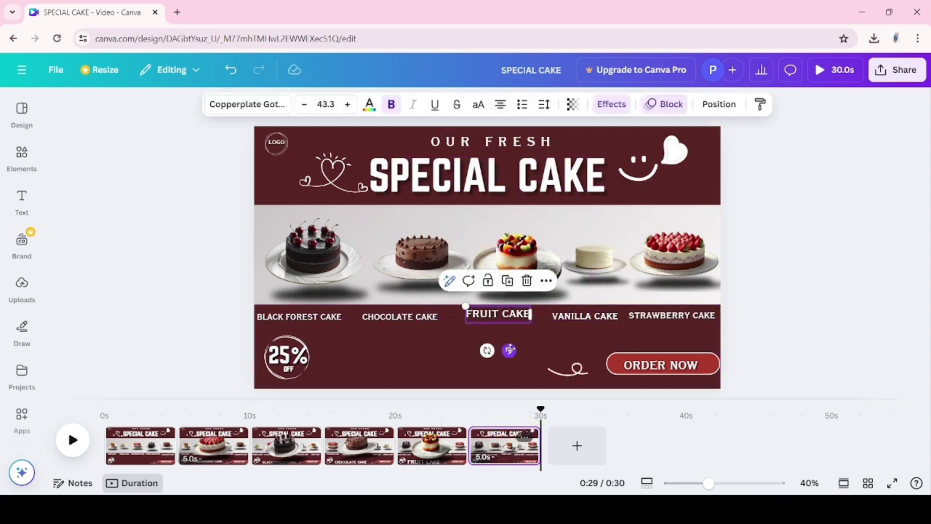
Move the black forest cake to the right end and the chocolate cake and label to the left end
{"action": "left_click", "coordinate": [304, 317]}
{"action": "left_click_drag", "start_coordinate": [674, 251], "coordinate": [655, 185]}
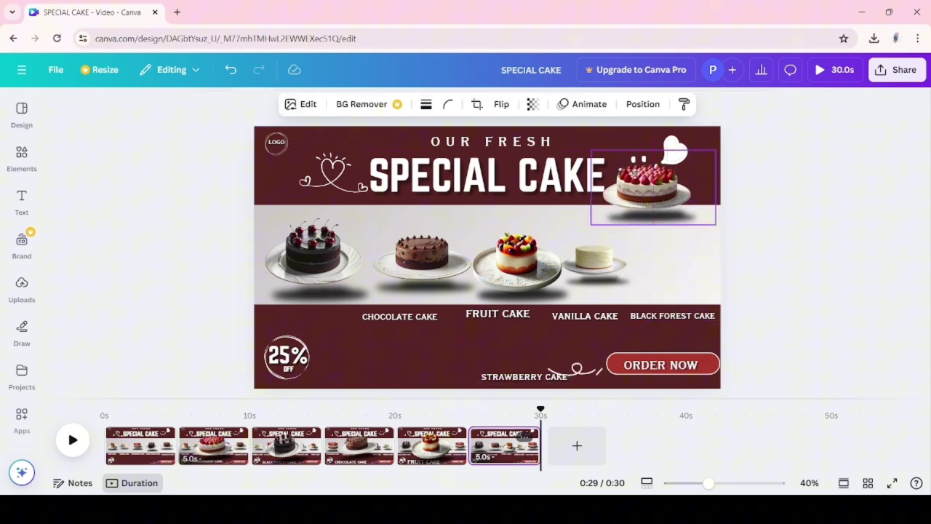
{"action": "left_click_drag", "start_coordinate": [313, 255], "coordinate": [674, 249]}
{"action": "left_click", "coordinate": [422, 255]}
{"action": "left_click_drag", "start_coordinate": [422, 255], "coordinate": [313, 258]}
{"action": "left_click_drag", "start_coordinate": [392, 223], "coordinate": [398, 215]}
{"action": "left_click", "coordinate": [406, 325]}
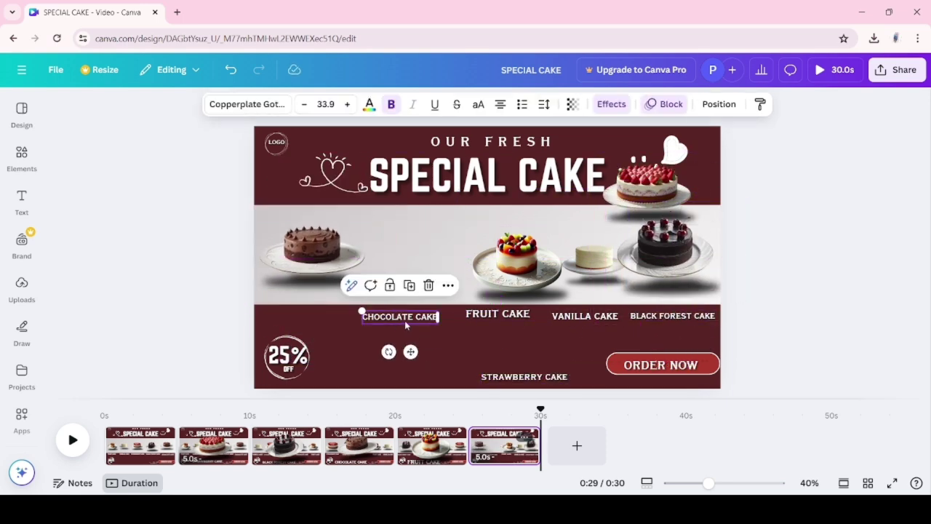
Place the fruit and vanilla cakes with their labels next to the chocolate cake
{"action": "left_click_drag", "start_coordinate": [579, 260], "coordinate": [487, 256]}
{"action": "left_click", "coordinate": [497, 314]}
{"action": "left_click_drag", "start_coordinate": [497, 314], "coordinate": [416, 315]}
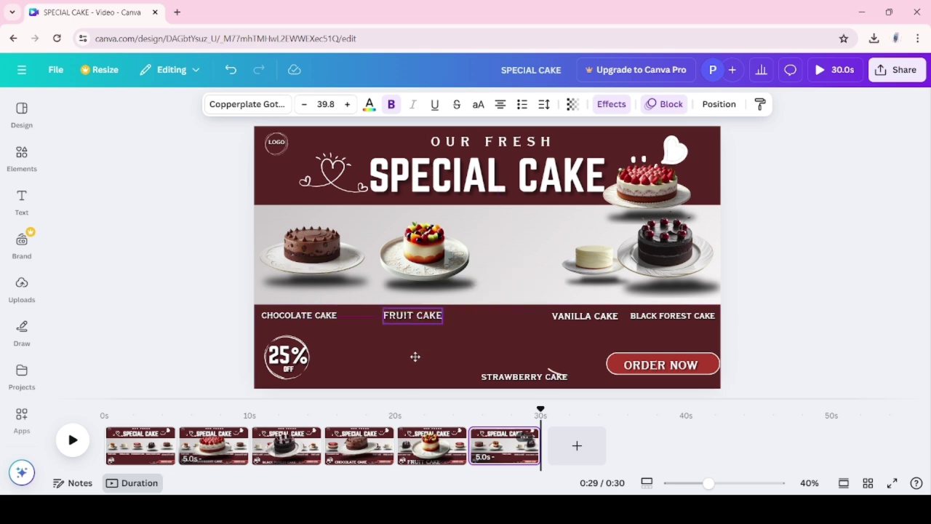
{"action": "left_click_drag", "start_coordinate": [436, 248], "coordinate": [426, 247]}
{"action": "left_click_drag", "start_coordinate": [593, 251], "coordinate": [505, 251]}
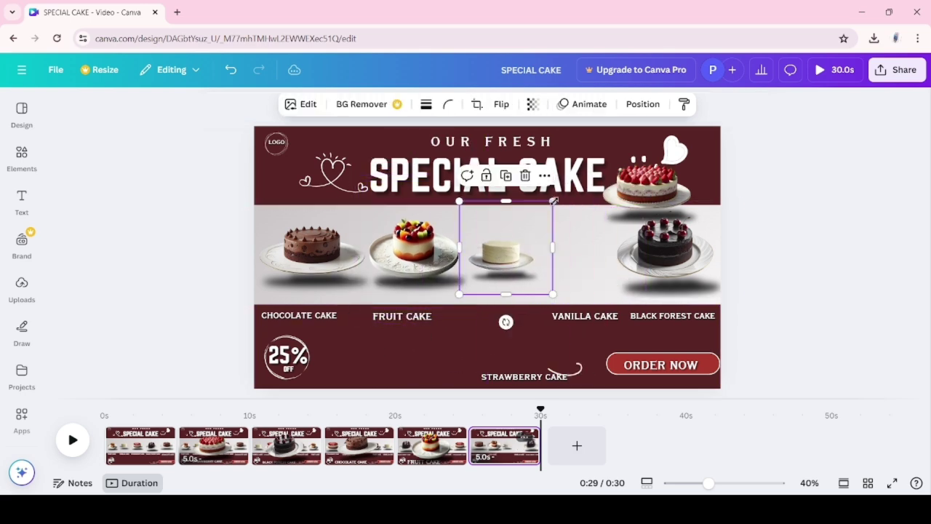
{"action": "left_click_drag", "start_coordinate": [543, 316], "coordinate": [462, 315]}
{"action": "left_click", "coordinate": [664, 247]}
Move the strawberry cake into the row with its label beside VANILLA CAKE
{"action": "left_click", "coordinate": [411, 445]}
{"action": "left_click", "coordinate": [664, 247]}
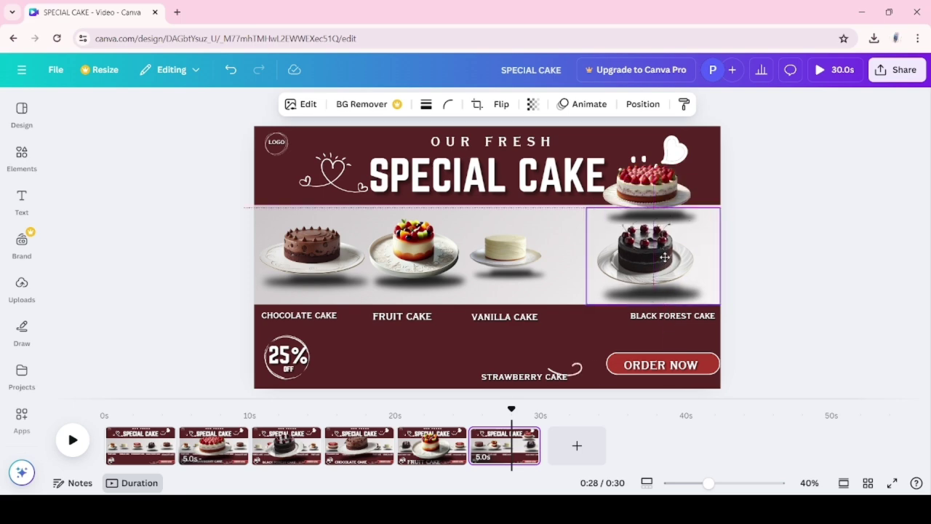
{"action": "left_click", "coordinate": [440, 445]}
{"action": "left_click", "coordinate": [516, 445]}
{"action": "left_click", "coordinate": [658, 222]}
{"action": "left_click_drag", "start_coordinate": [653, 204], "coordinate": [592, 258]}
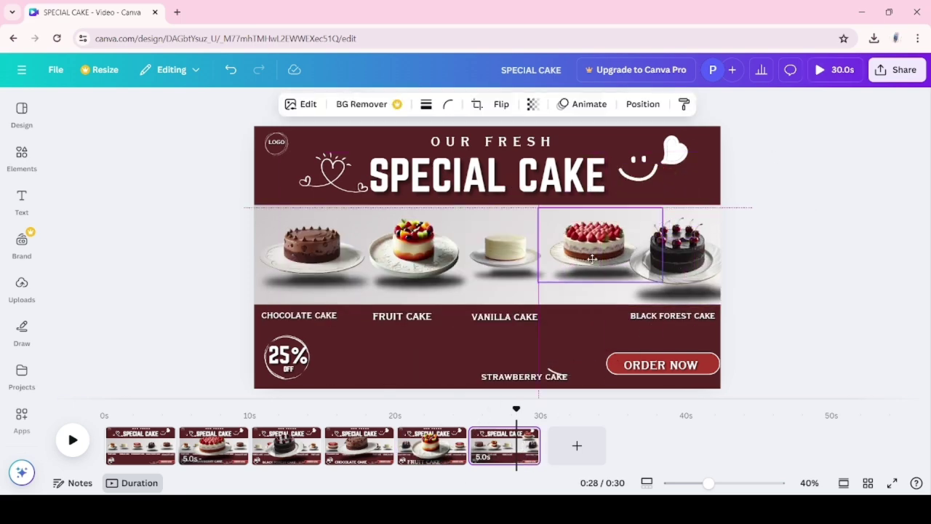
{"action": "left_click", "coordinate": [681, 245]}
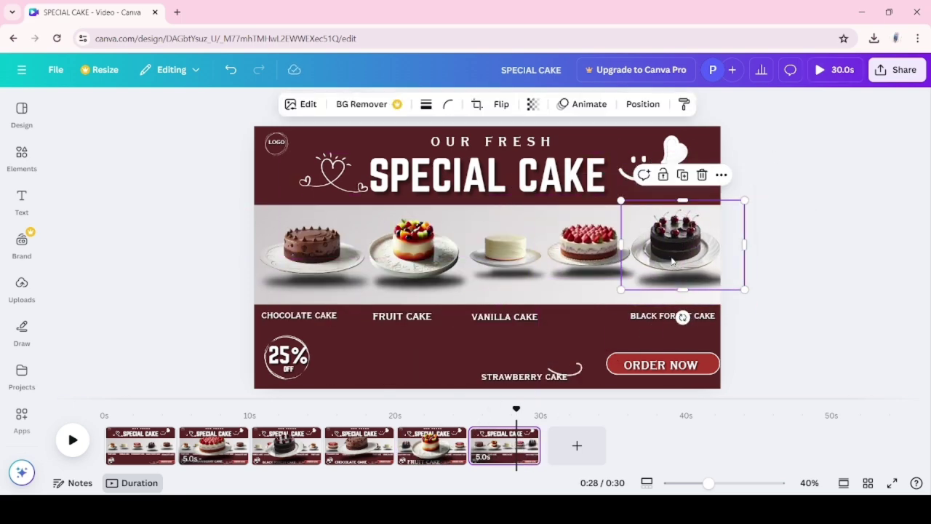
{"action": "left_click_drag", "start_coordinate": [532, 376], "coordinate": [592, 311]}
Undo the last two changes, then enlarge the vanilla cake over the page centre via the layer list
{"action": "key", "text": "ctrl+z"}
{"action": "key", "text": "ctrl+z"}
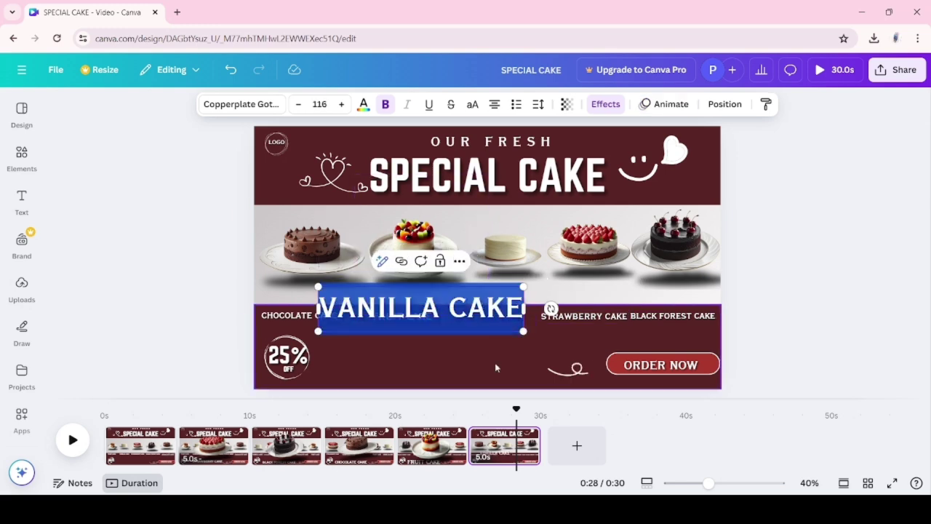
{"action": "key", "text": "ctrl+z"}
{"action": "left_click", "coordinate": [669, 104]}
{"action": "left_click", "coordinate": [523, 247]}
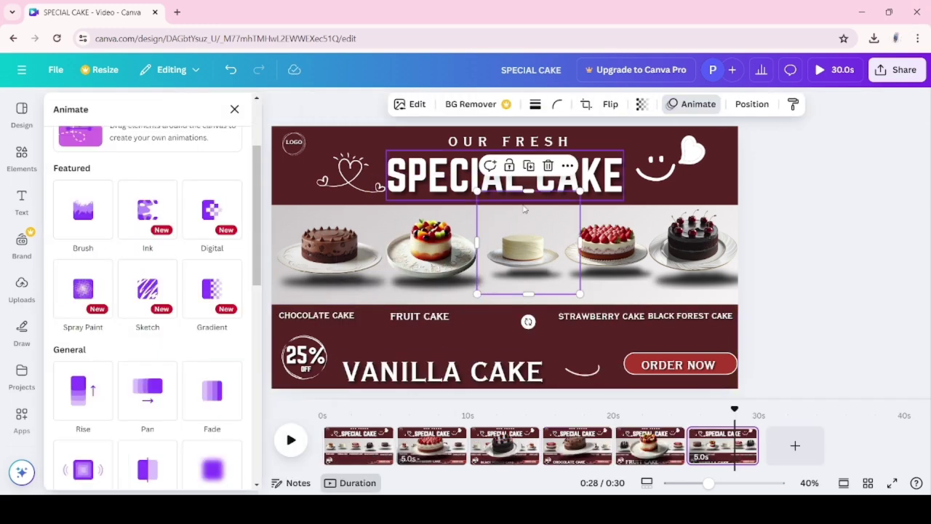
{"action": "left_click_drag", "start_coordinate": [477, 301], "coordinate": [294, 389]}
{"action": "left_click", "coordinate": [751, 104]}
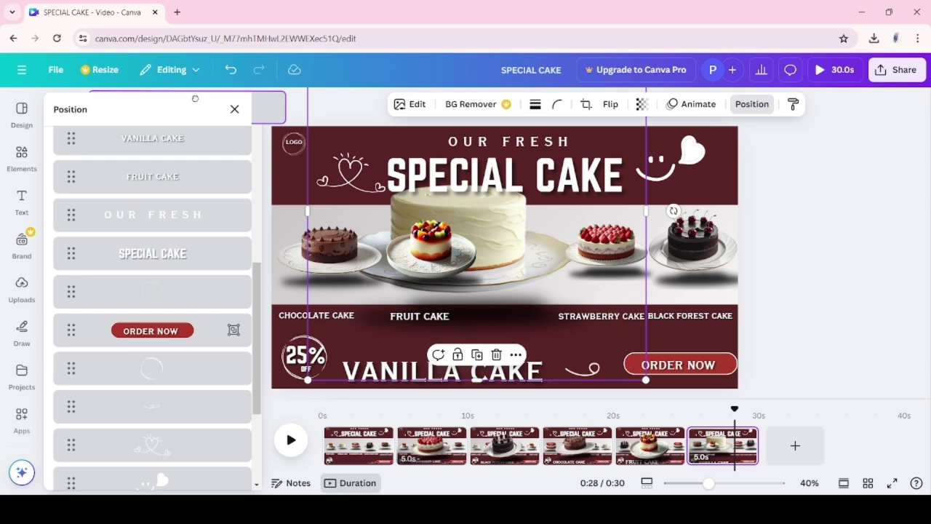
{"action": "mouse_move", "coordinate": [632, 390]}
{"action": "left_mouse_down"}
{"action": "mouse_move", "coordinate": [813, 445]}
{"action": "mouse_move", "coordinate": [778, 187]}
{"action": "left_mouse_up"}
{"action": "left_click_drag", "start_coordinate": [519, 330], "coordinate": [529, 339]}
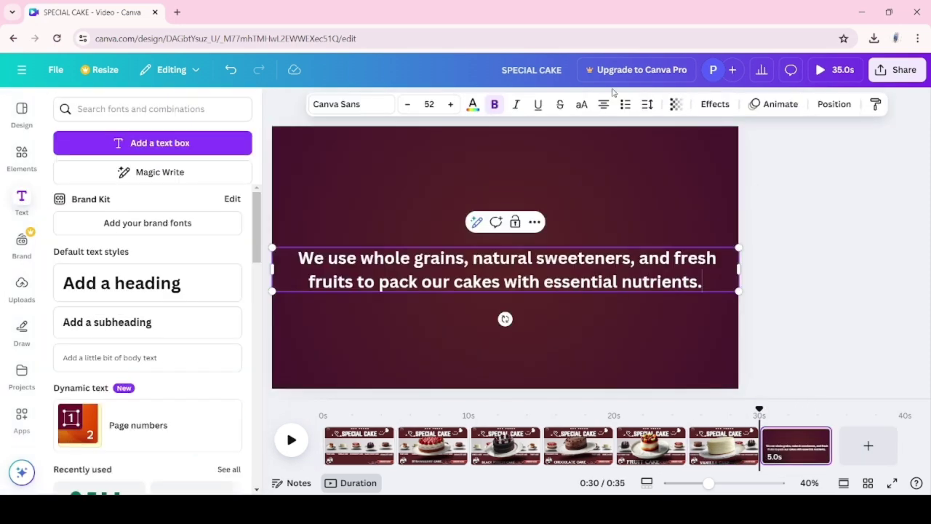
Paste the five benefit points as a left-aligned bulleted list
{"action": "left_click", "coordinate": [625, 104]}
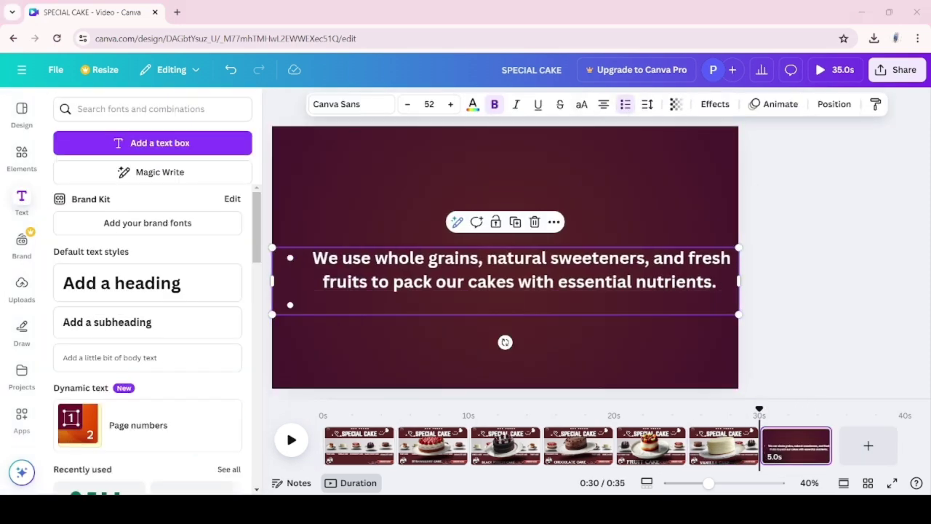
{"action": "type", "text": "Our cakes are free from artificial colors, flavors, and preservatives, ensuring a pure, wholesome experience."}
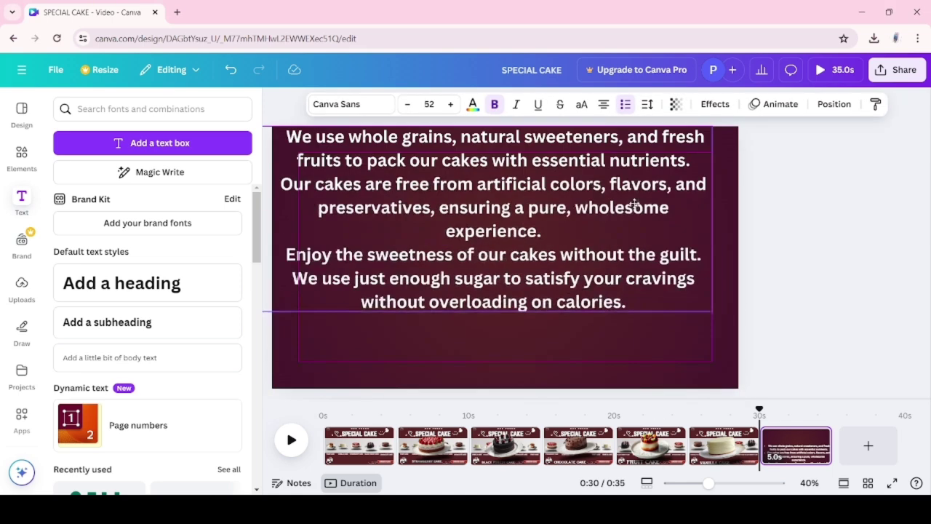
{"action": "key", "text": "Return"}
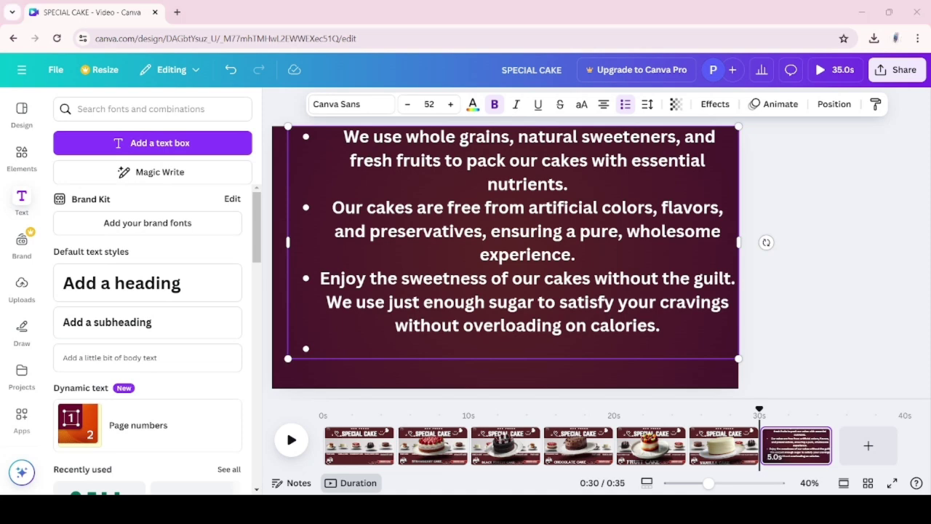
{"action": "type", "text": "We cater to a variety of dietary needs, making sure everyone can enjoy a slice of heaven. Our commitment to health extends to the planet, using sustainable packaging materials."}
{"action": "key", "text": "ctrl+a"}
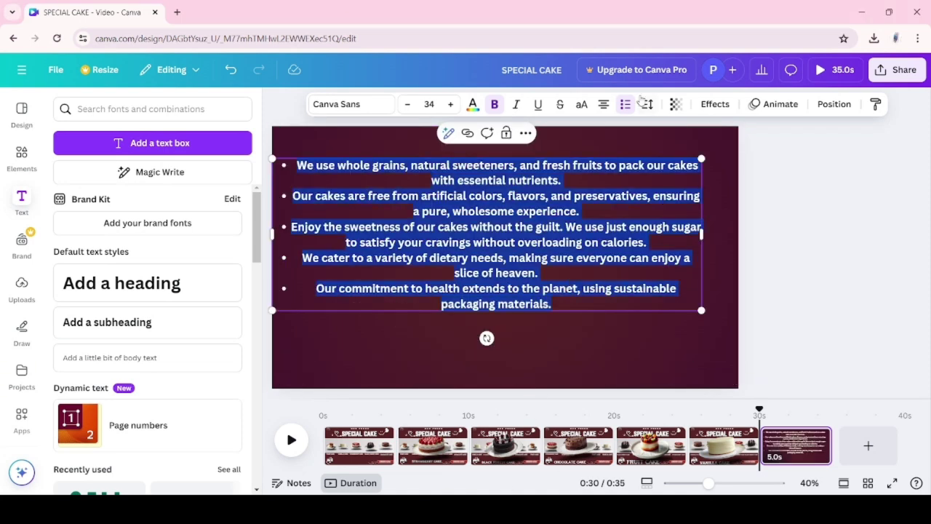
{"action": "key", "text": "ctrl+shift+l"}
Set the bullet text in Copperplate Gothic
{"action": "left_click", "coordinate": [349, 104]}
{"action": "left_click", "coordinate": [152, 235]}
{"action": "left_click", "coordinate": [408, 104]}
{"action": "left_click", "coordinate": [407, 104]}
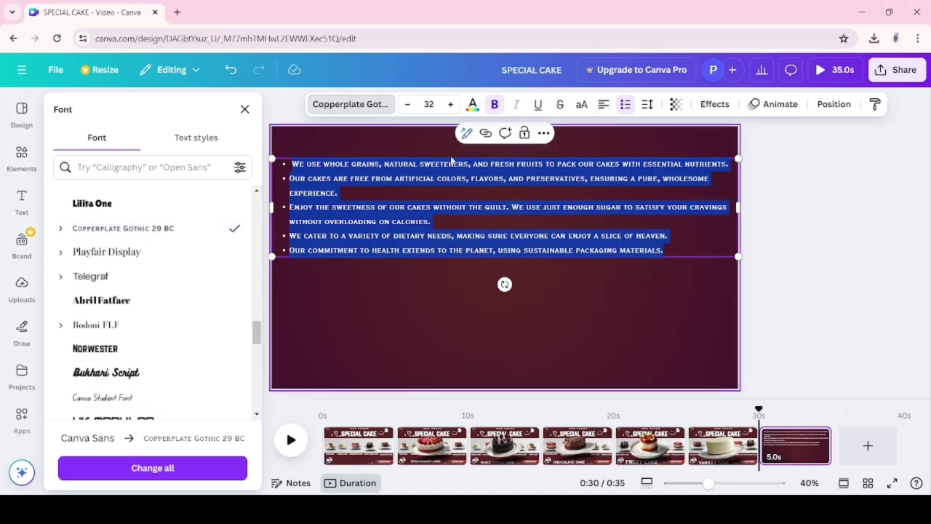
{"action": "left_click", "coordinate": [472, 104]}
Shrink and centre the bullet box on the page and give it a Shift animation
{"action": "left_click_drag", "start_coordinate": [738, 158], "coordinate": [600, 186]}
{"action": "left_click_drag", "start_coordinate": [436, 218], "coordinate": [500, 311]}
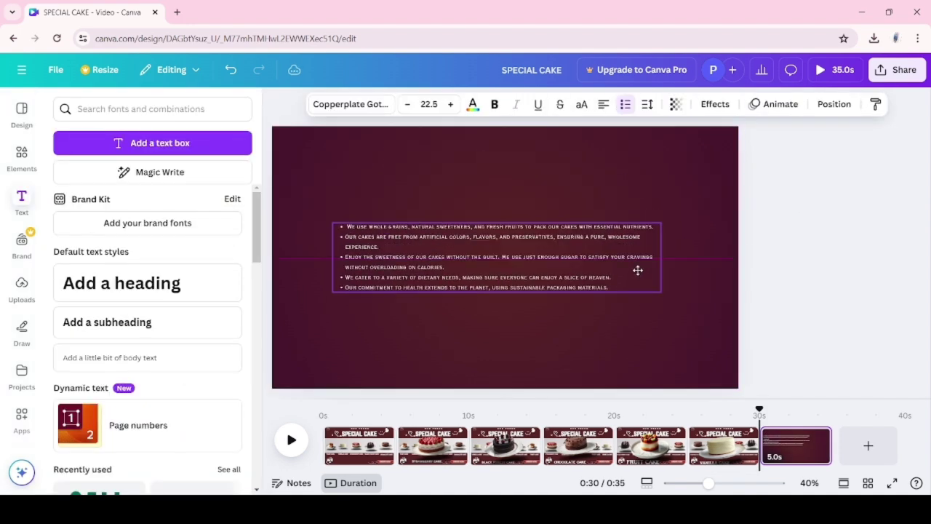
{"action": "left_click", "coordinate": [775, 104]}
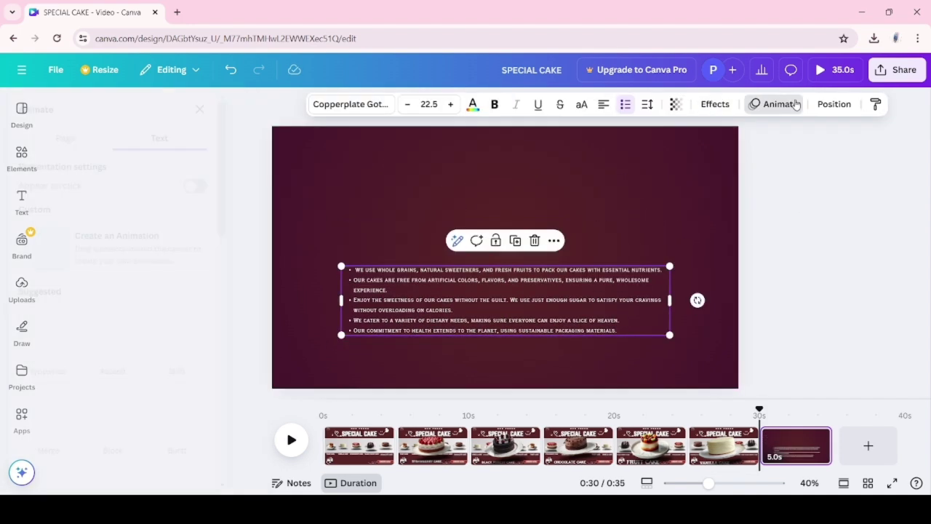
{"action": "left_click", "coordinate": [218, 342]}
Add a 'WE PROVIDE' heading with a Shadow effect
{"action": "left_click", "coordinate": [749, 104]}
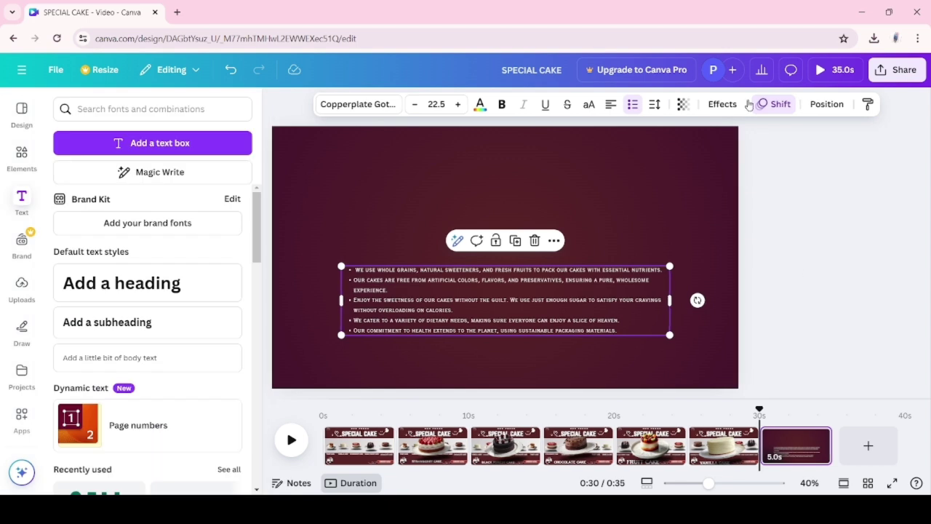
{"action": "left_click", "coordinate": [146, 281]}
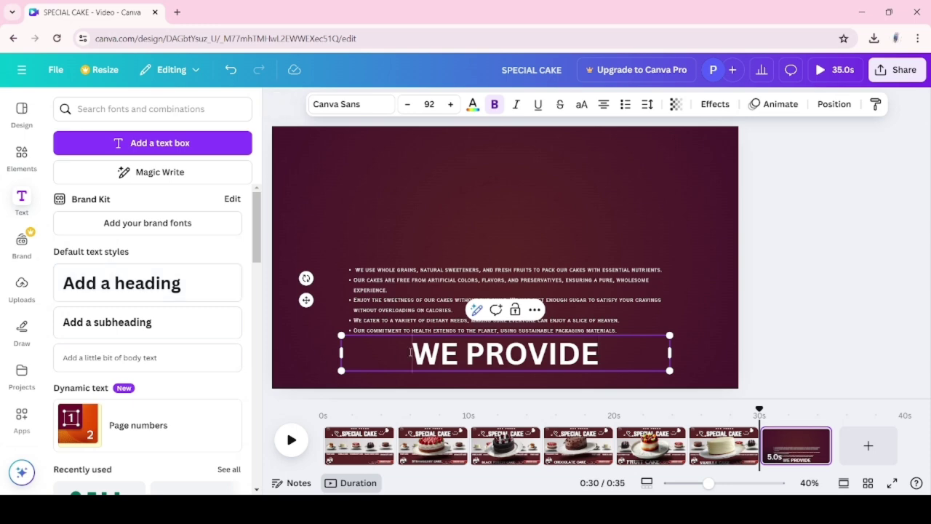
{"action": "left_click", "coordinate": [472, 104]}
{"action": "left_click", "coordinate": [714, 104]}
{"action": "left_click", "coordinate": [146, 178]}
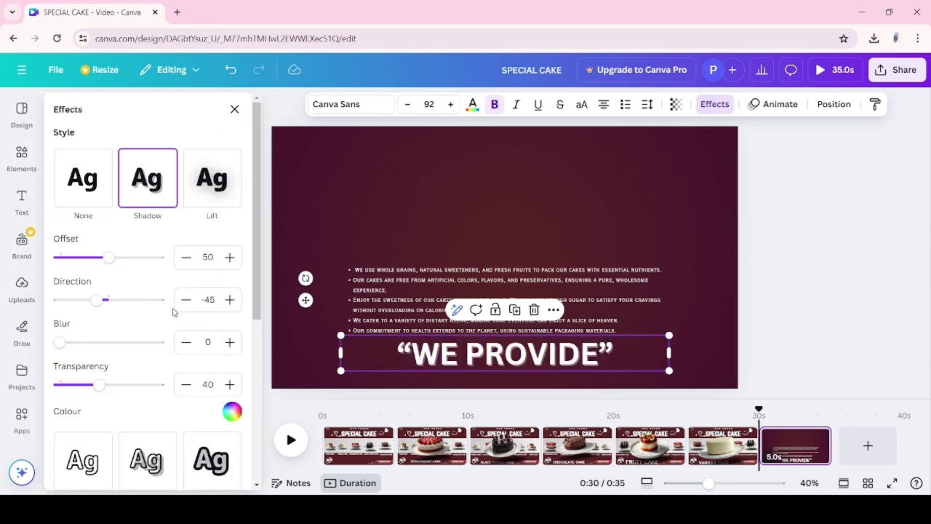
Shrink and centre WE PROVIDE above the bullets, then select the LOGO on the first page
{"action": "left_click_drag", "start_coordinate": [505, 354], "coordinate": [455, 203]}
{"action": "left_click_drag", "start_coordinate": [600, 187], "coordinate": [576, 190]}
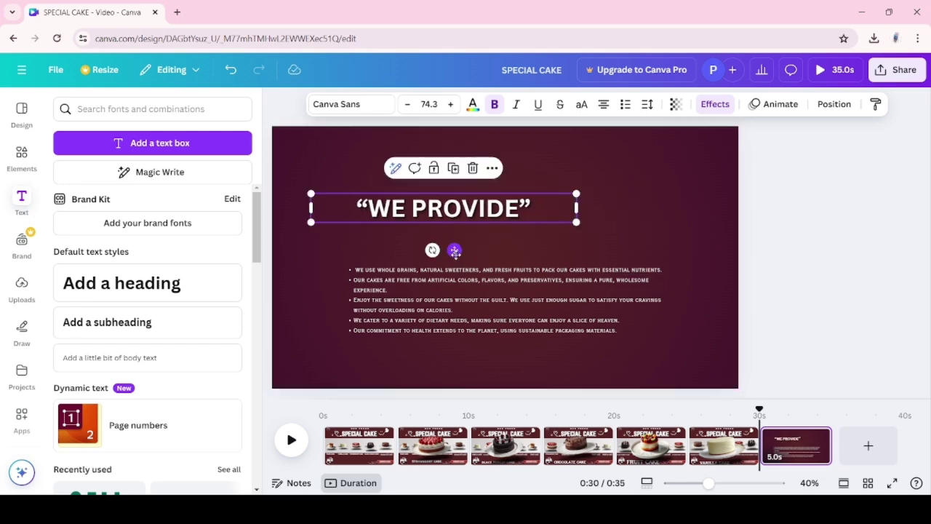
{"action": "left_click_drag", "start_coordinate": [450, 209], "coordinate": [488, 212]}
{"action": "left_click", "coordinate": [640, 291]}
{"action": "key", "text": "Escape"}
{"action": "left_click", "coordinate": [22, 156]}
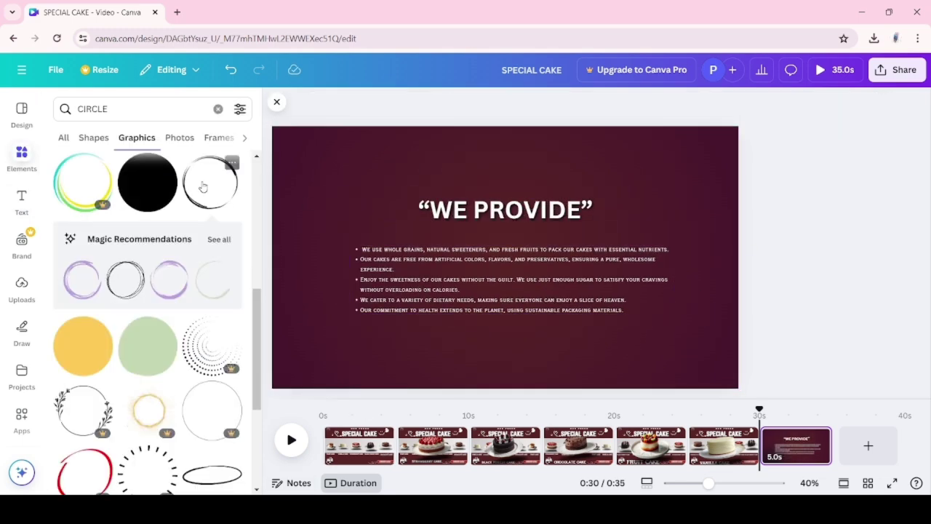
{"action": "left_click", "coordinate": [355, 445]}
{"action": "left_click", "coordinate": [294, 142]}
Copy the LOGO from page 1 and paste it centred above the WE PROVIDE heading
{"action": "right_click", "coordinate": [295, 142]}
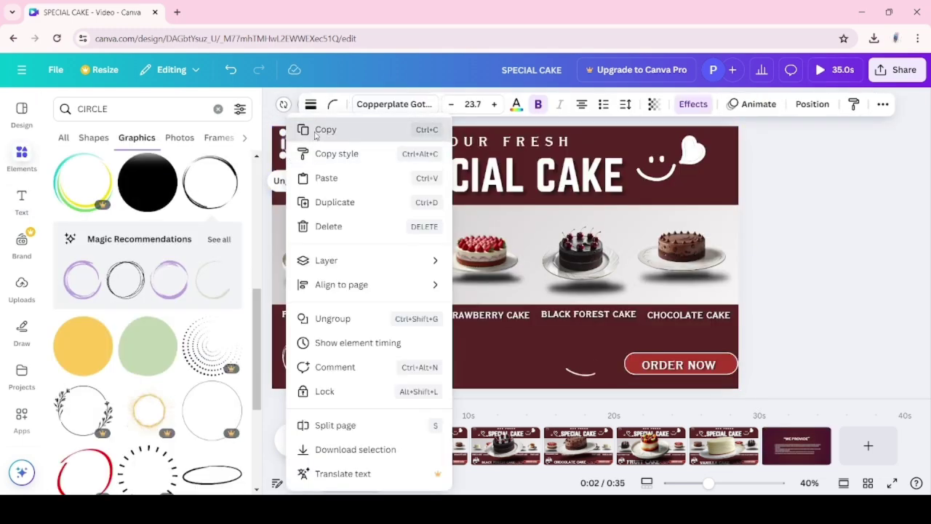
{"action": "left_click", "coordinate": [801, 445]}
{"action": "key", "text": "ctrl+v"}
{"action": "left_click", "coordinate": [349, 166]}
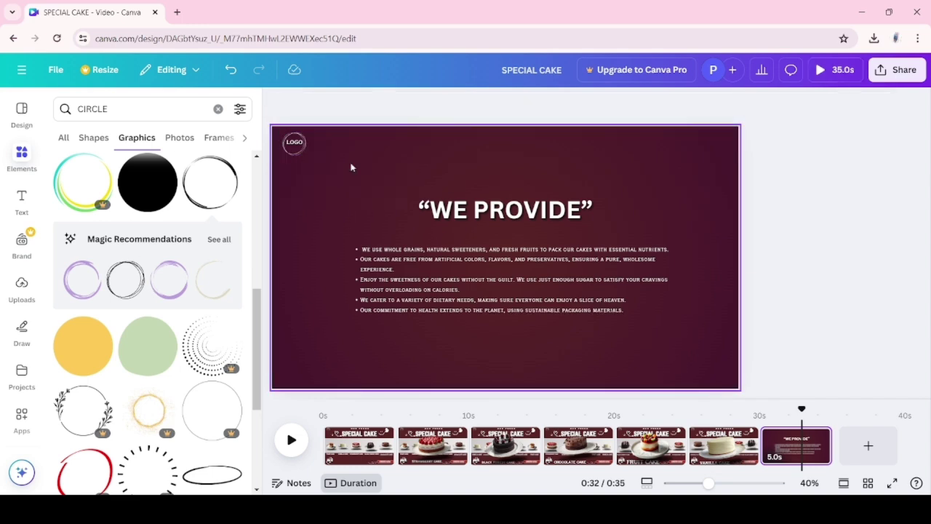
{"action": "left_click_drag", "start_coordinate": [290, 143], "coordinate": [500, 174]}
Give the text an entrance animation and place heart and smiley doodles beside WE PROVIDE
{"action": "left_click", "coordinate": [754, 106]}
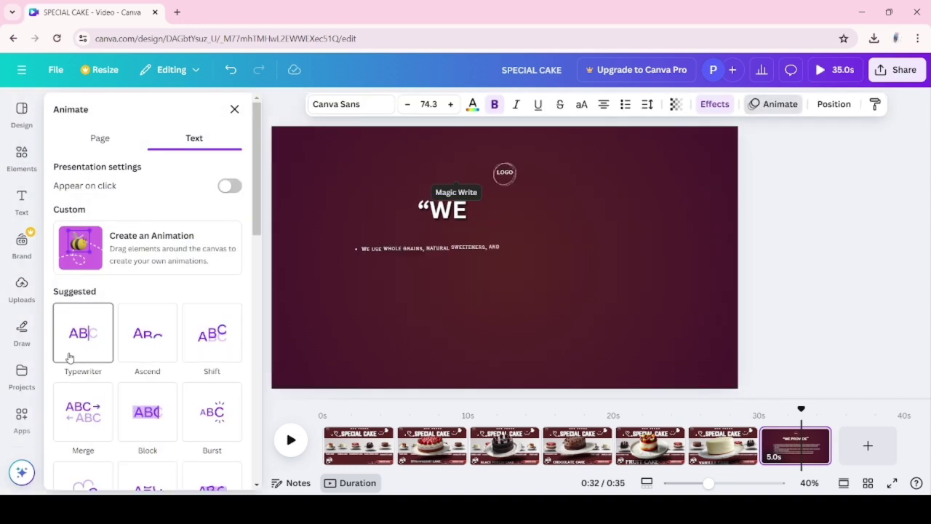
{"action": "scroll", "coordinate": [146, 291], "scroll_direction": "down", "scroll_amount": 3}
{"action": "left_click", "coordinate": [211, 290]}
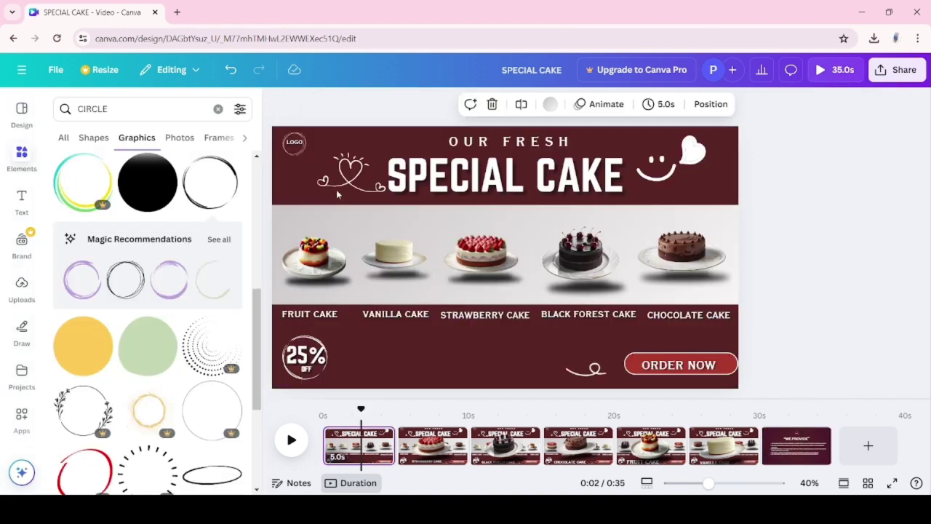
{"action": "left_click", "coordinate": [337, 194]}
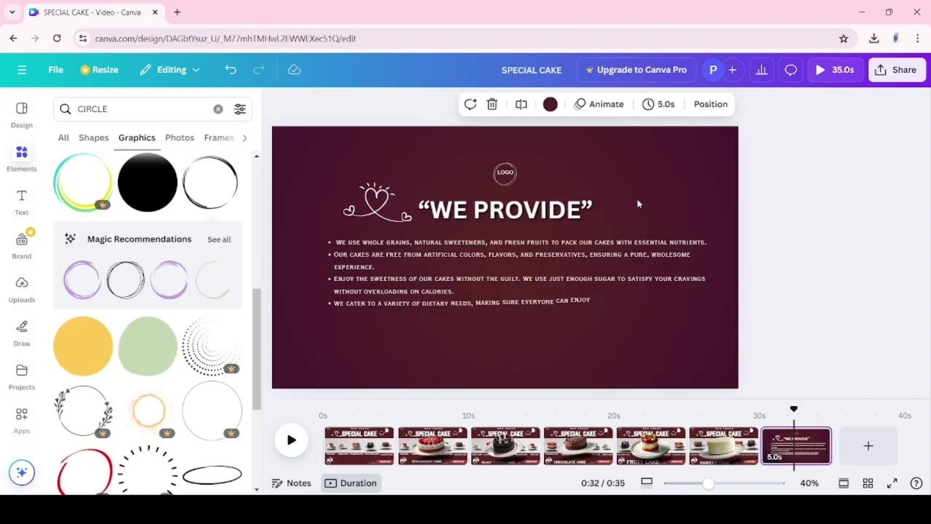
{"action": "left_click", "coordinate": [824, 162]}
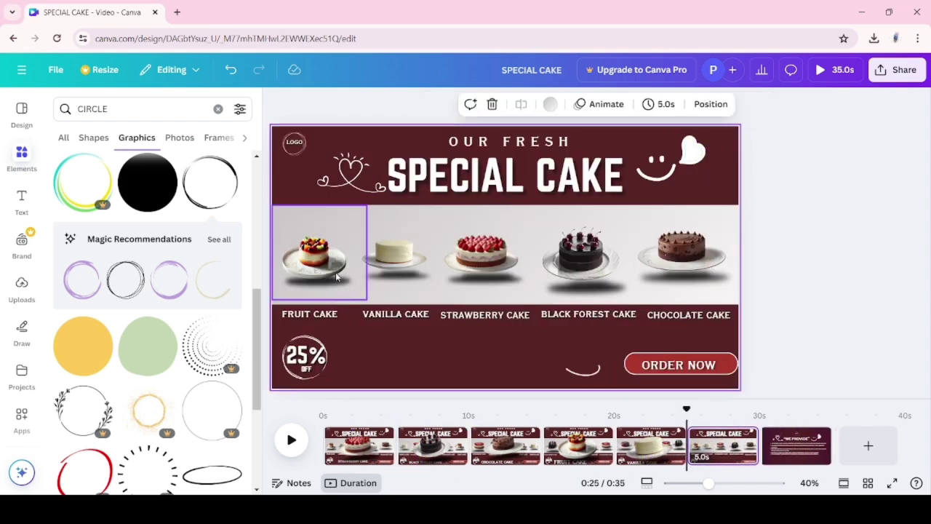
Select all five cakes in the row and group them
{"action": "left_click", "coordinate": [582, 255], "text": "shift"}
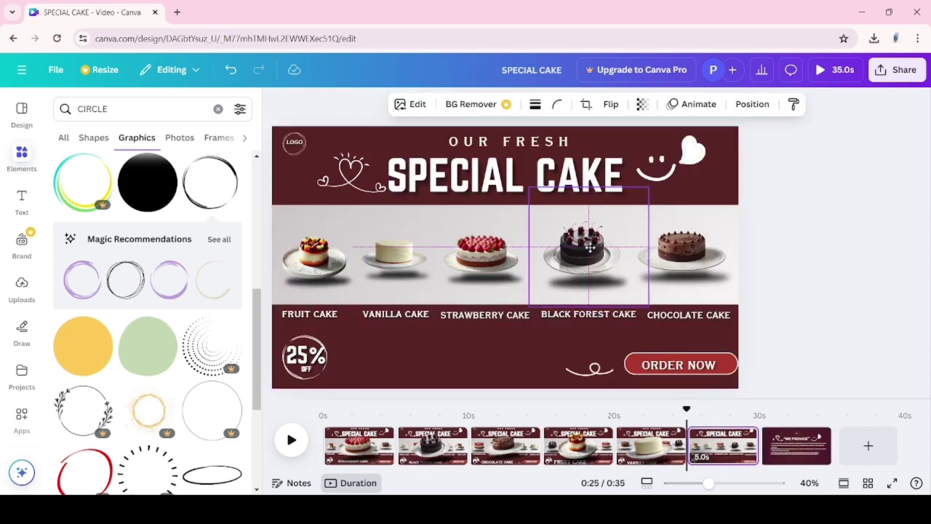
{"action": "left_click", "coordinate": [320, 247], "text": "shift"}
{"action": "left_click", "coordinate": [396, 251], "text": "shift"}
{"action": "left_click", "coordinate": [483, 251], "text": "shift"}
{"action": "left_click", "coordinate": [688, 257], "text": "shift"}
{"action": "left_click", "coordinate": [471, 136]}
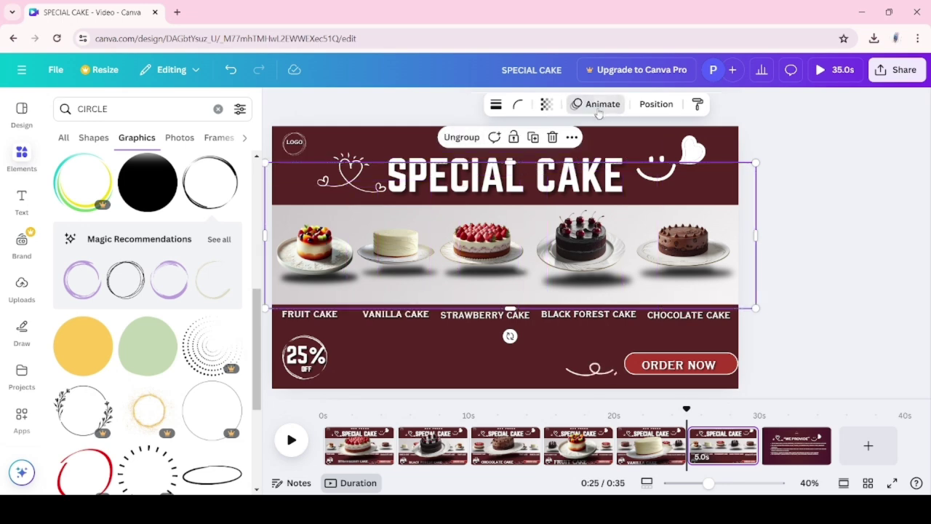
Ungroup the cakes, give them a Pulse animation, and preview the page
{"action": "left_click", "coordinate": [597, 104]}
{"action": "scroll", "coordinate": [146, 327], "scroll_direction": "down", "scroll_amount": 2}
{"action": "scroll", "coordinate": [145, 328], "scroll_direction": "down", "scroll_amount": 2}
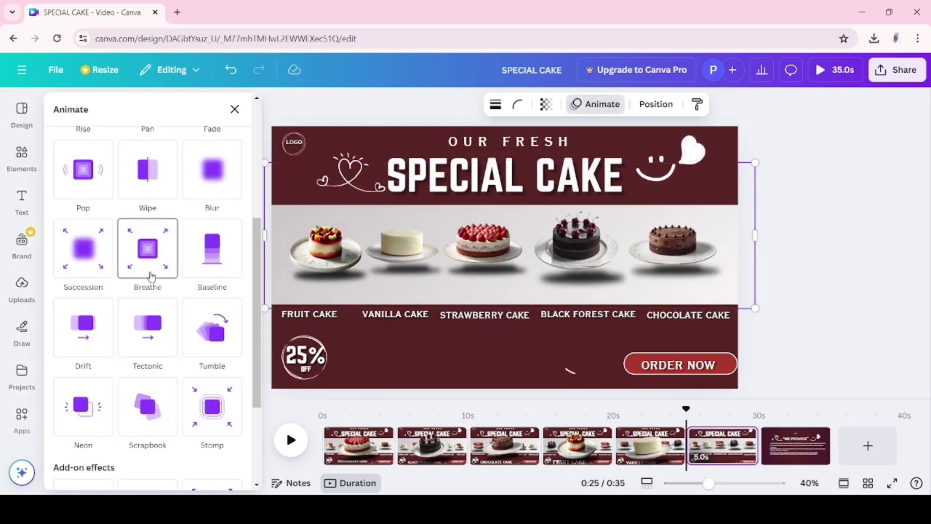
{"action": "scroll", "coordinate": [149, 240], "scroll_direction": "up", "scroll_amount": 2}
{"action": "scroll", "coordinate": [87, 254], "scroll_direction": "down", "scroll_amount": 4}
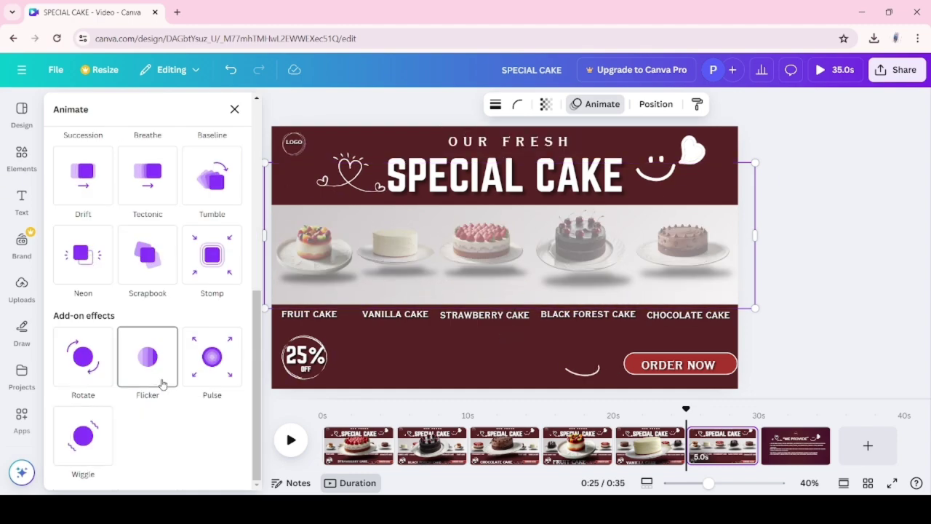
{"action": "key", "text": "ctrl+shift+g"}
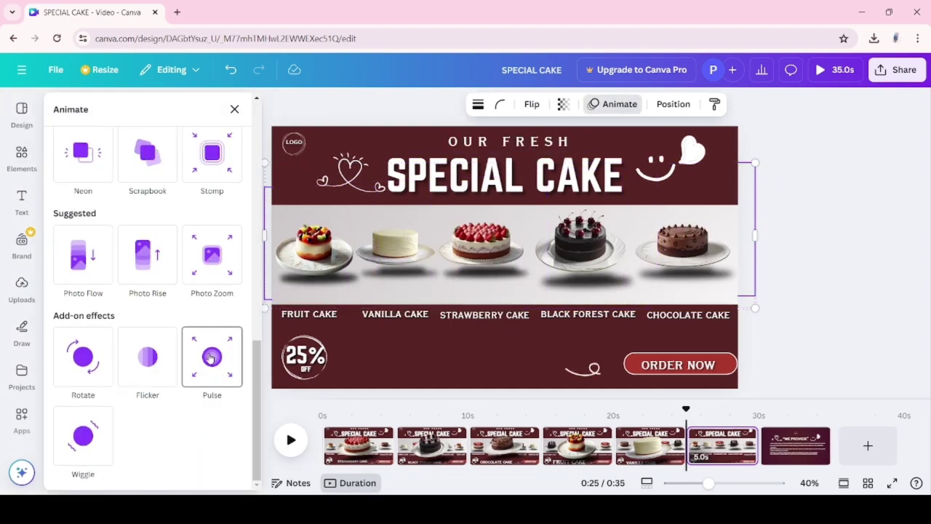
{"action": "left_click", "coordinate": [210, 357]}
{"action": "left_click", "coordinate": [234, 109]}
{"action": "key", "text": "space"}
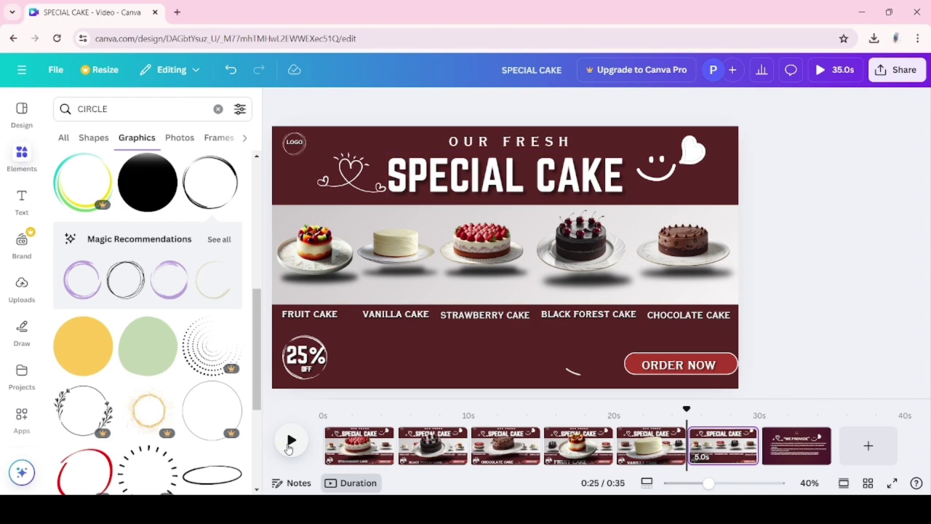
Add Match & Move transitions between pages and shorten the first page's timing
{"action": "left_click", "coordinate": [356, 443]}
{"action": "left_click", "coordinate": [179, 443]}
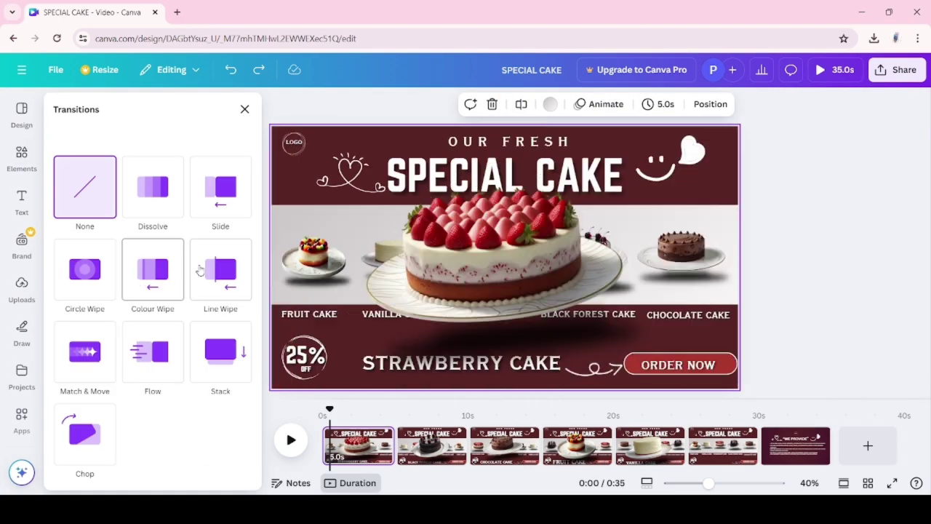
{"action": "left_click", "coordinate": [91, 360]}
{"action": "left_click", "coordinate": [658, 104]}
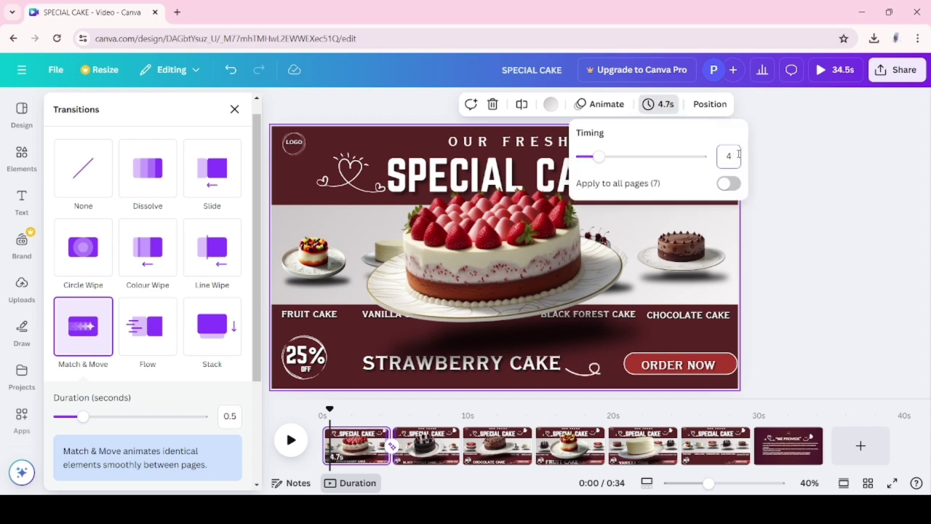
{"action": "scroll", "coordinate": [146, 328], "scroll_direction": "down", "scroll_amount": 3}
{"action": "left_click", "coordinate": [174, 465]}
{"action": "left_click", "coordinate": [658, 103]}
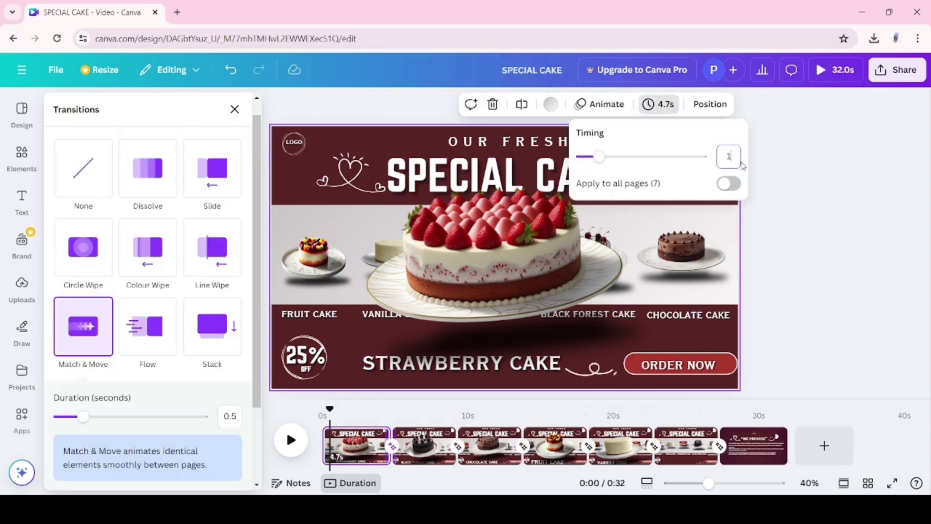